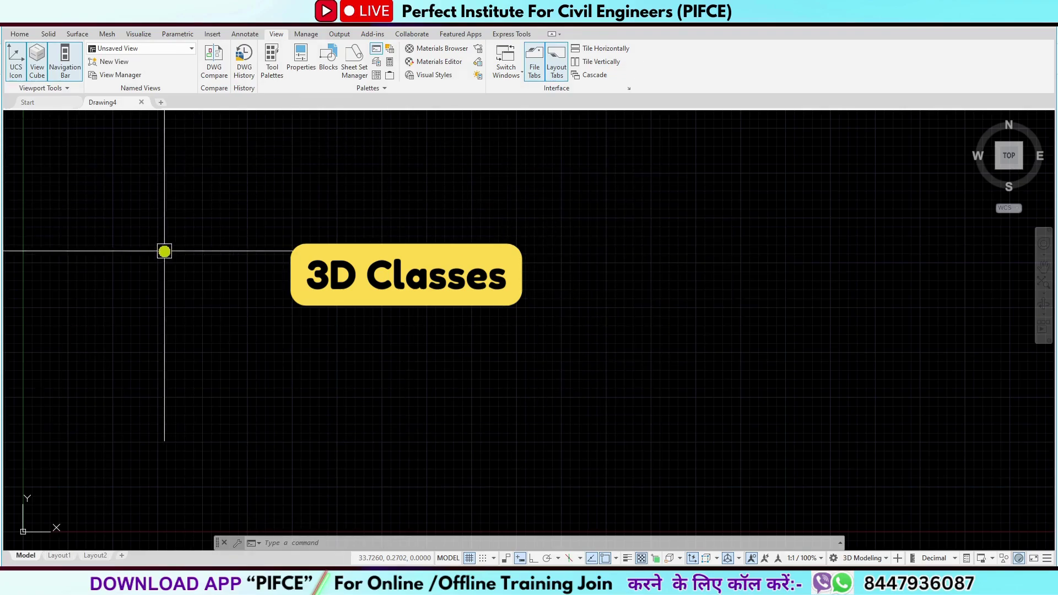
- Open the status-bar workspace list, showing 3D Modeling as the current workspace
left_click(863, 558)
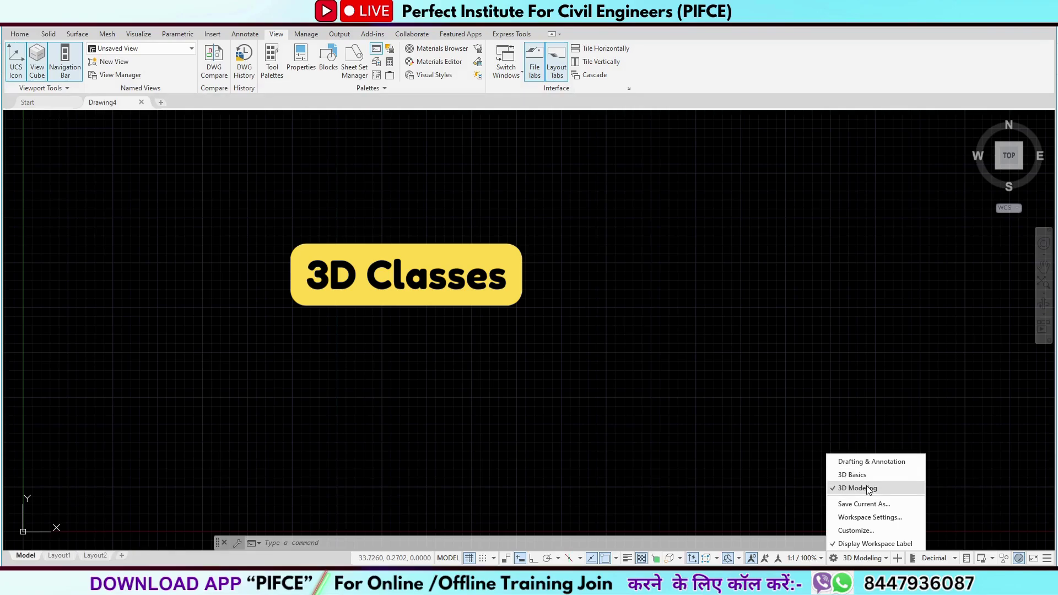
- Keep 3D Modeling active, browse the Solid through Insert ribbon tabs, and return to Home
left_click(867, 485)
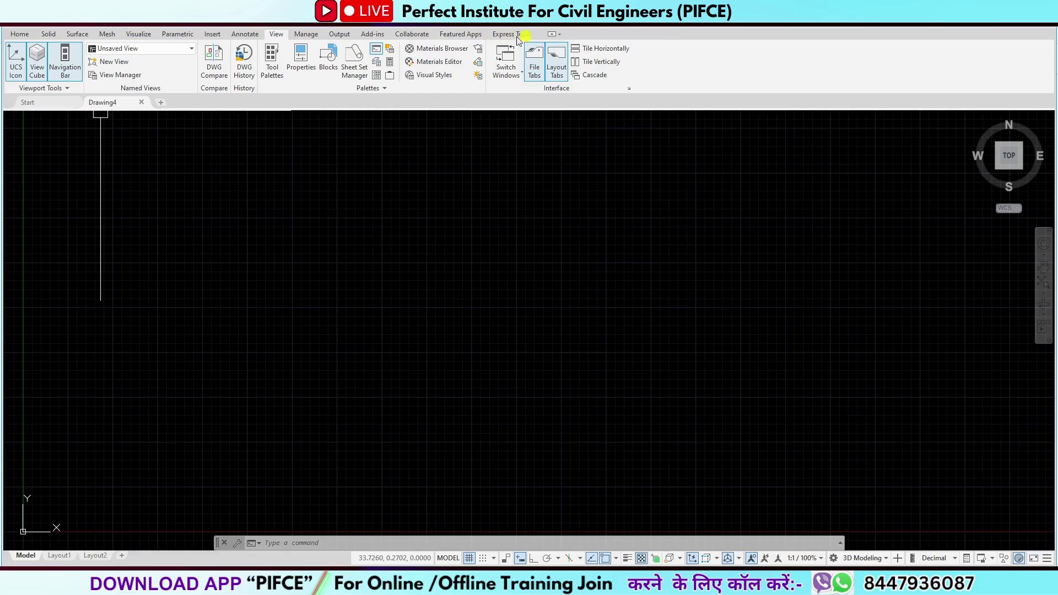
left_click(18, 34)
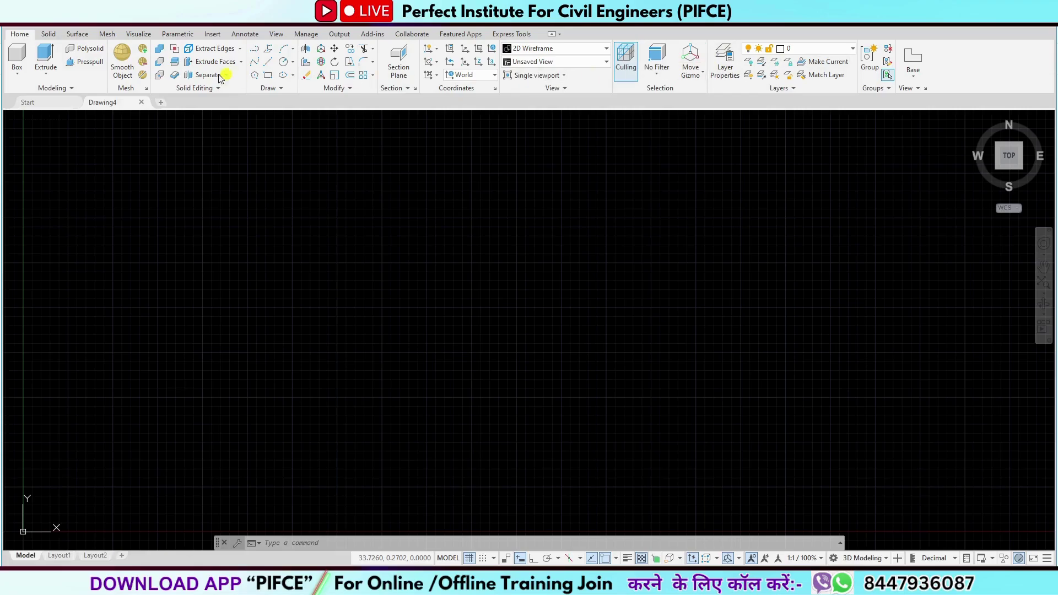
left_click(42, 35)
left_click(75, 34)
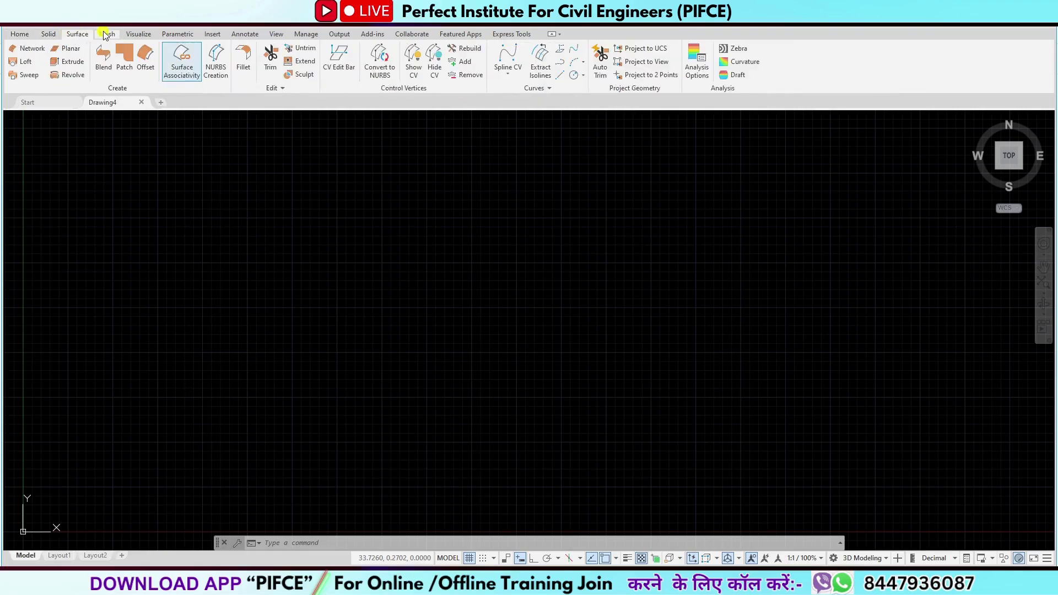
left_click(107, 34)
left_click(146, 35)
left_click(182, 35)
left_click(216, 35)
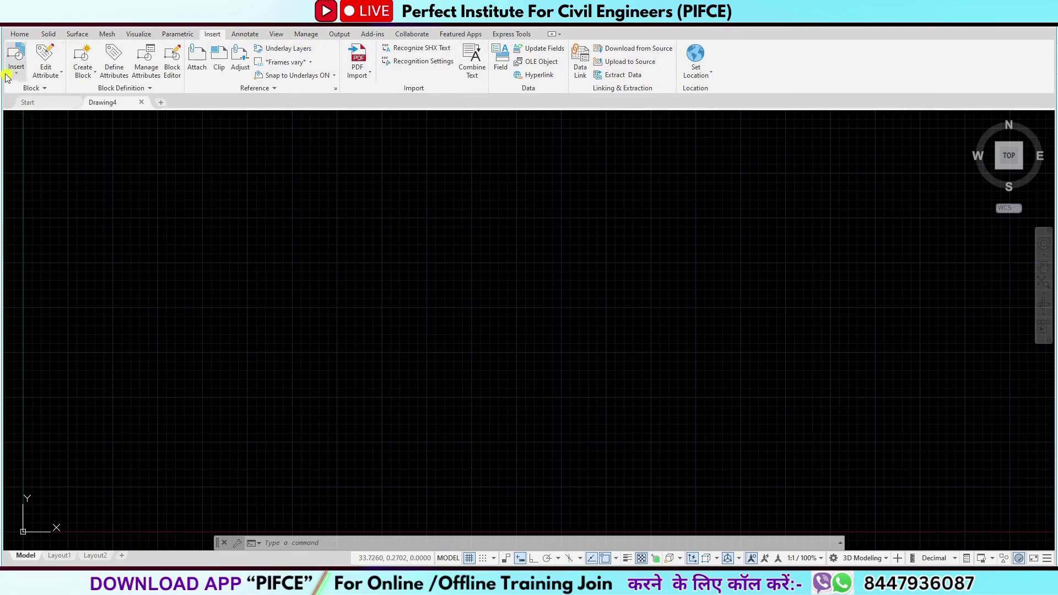
left_click(20, 35)
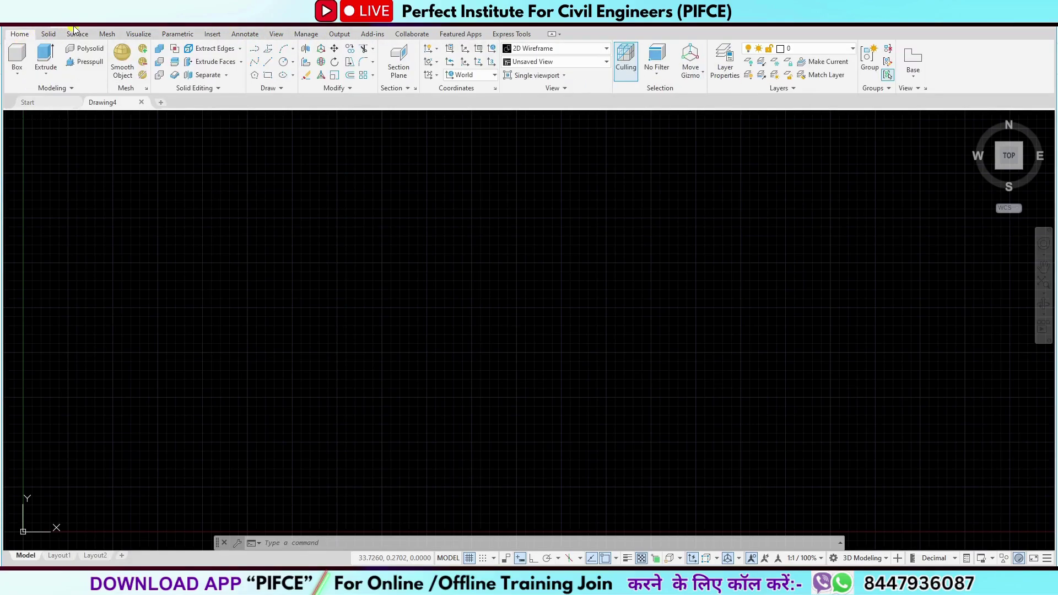
key("Escape")
key("Escape")
key("Escape")
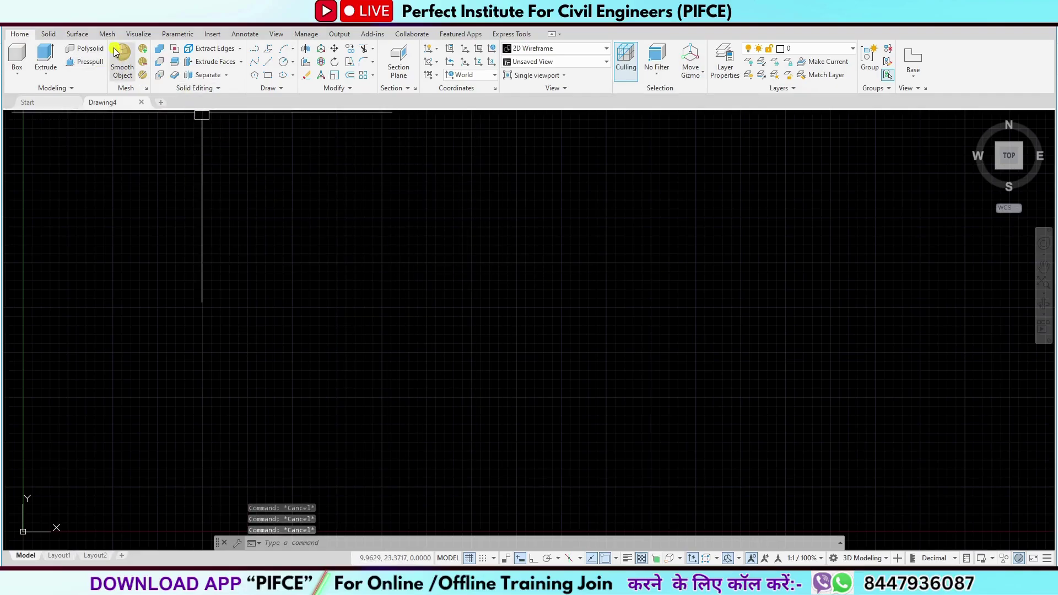
- Switch the view to the Top preset, then to the Bottom preset
key("alt+v")
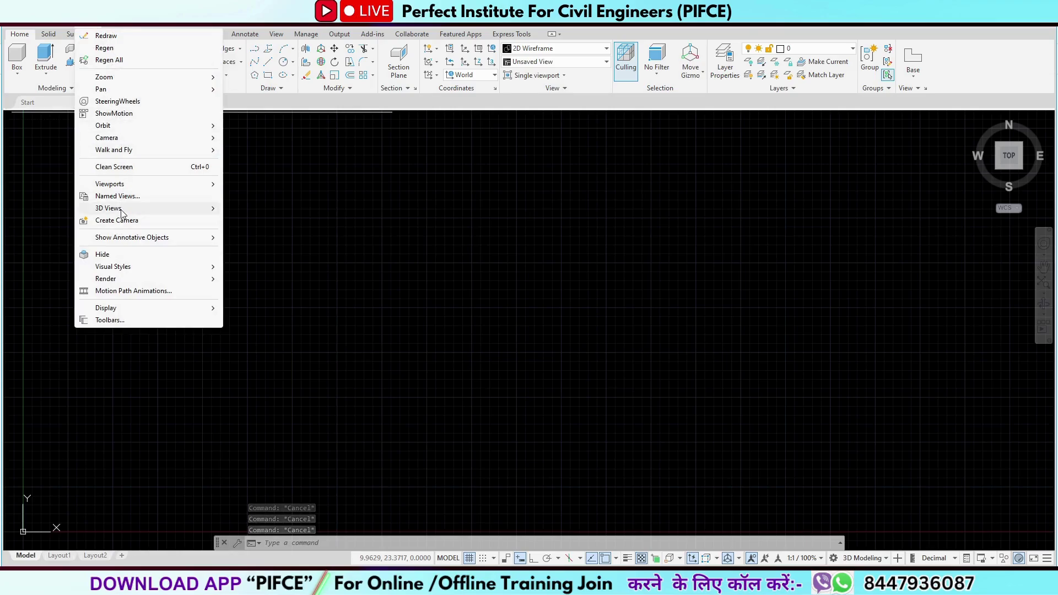
mouse_move(111, 209)
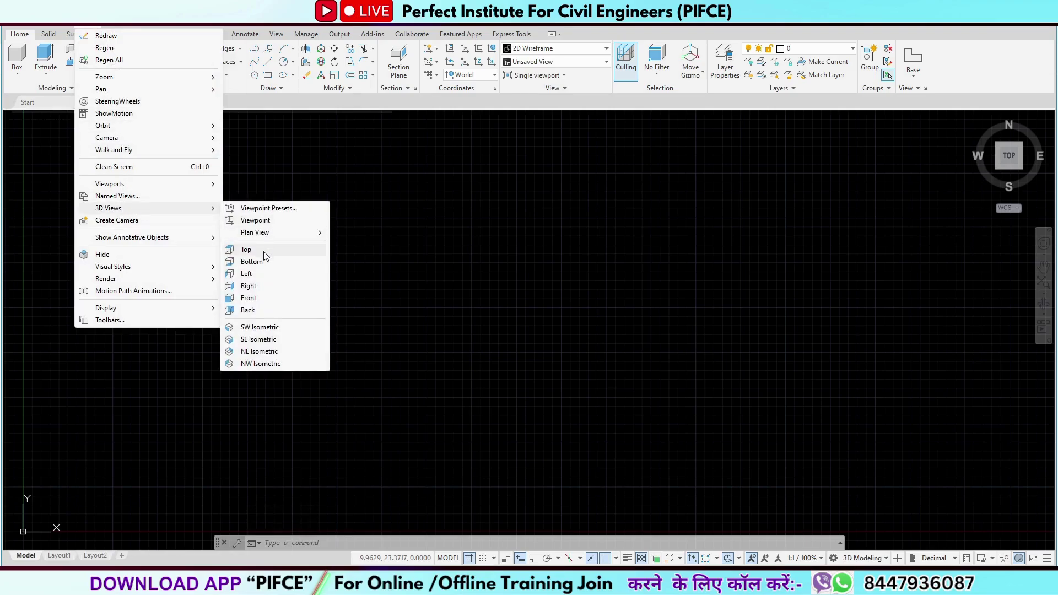
left_click(264, 251)
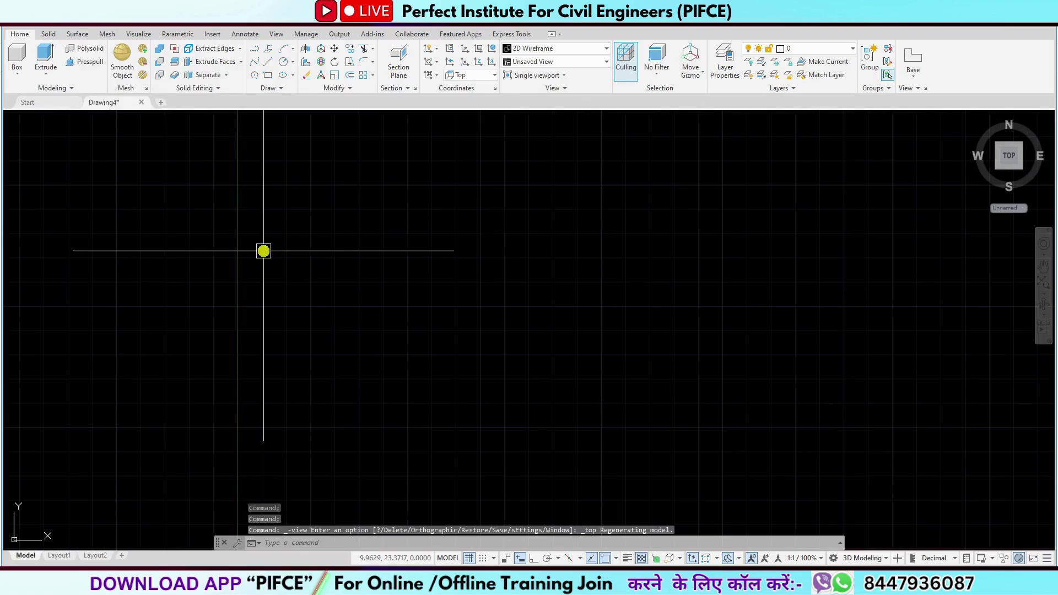
left_click(82, 20)
mouse_move(108, 209)
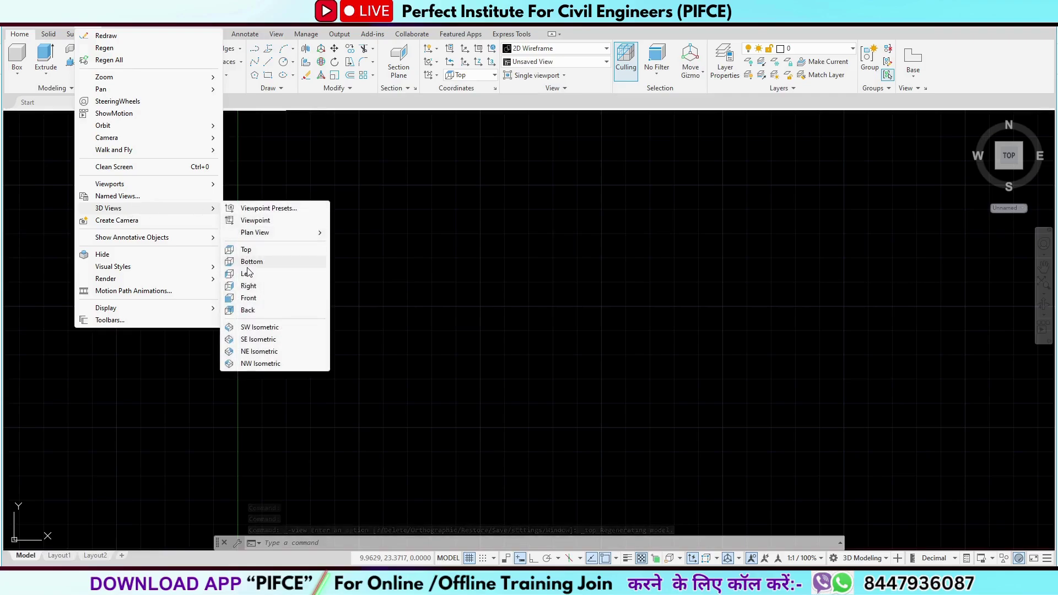
left_click(252, 262)
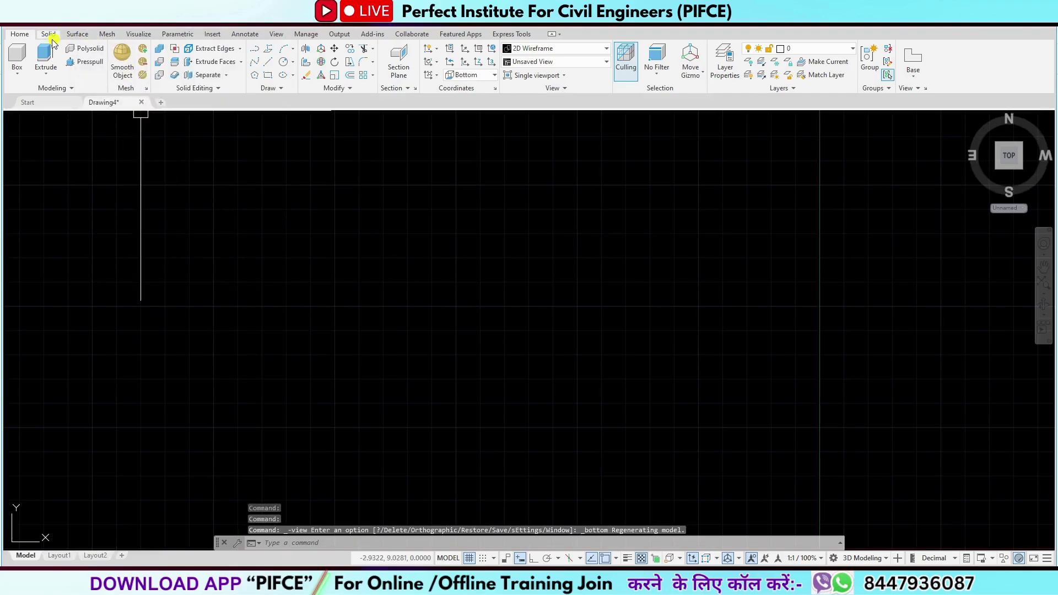
left_click(81, 21)
mouse_move(108, 208)
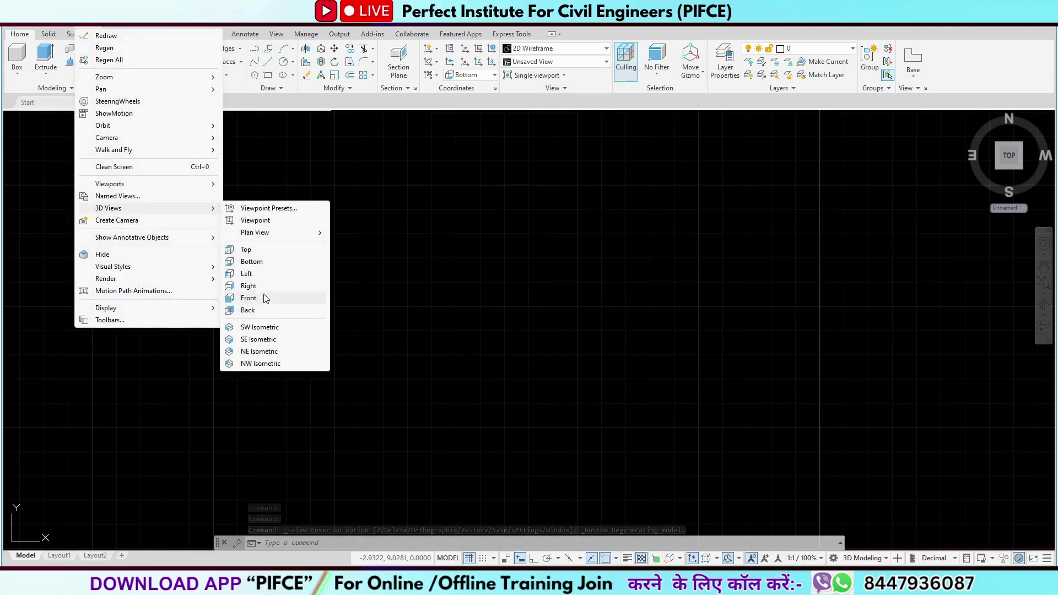
- Switch to SW Isometric, pan the origin upper-left, then switch to SE Isometric
left_click(263, 327)
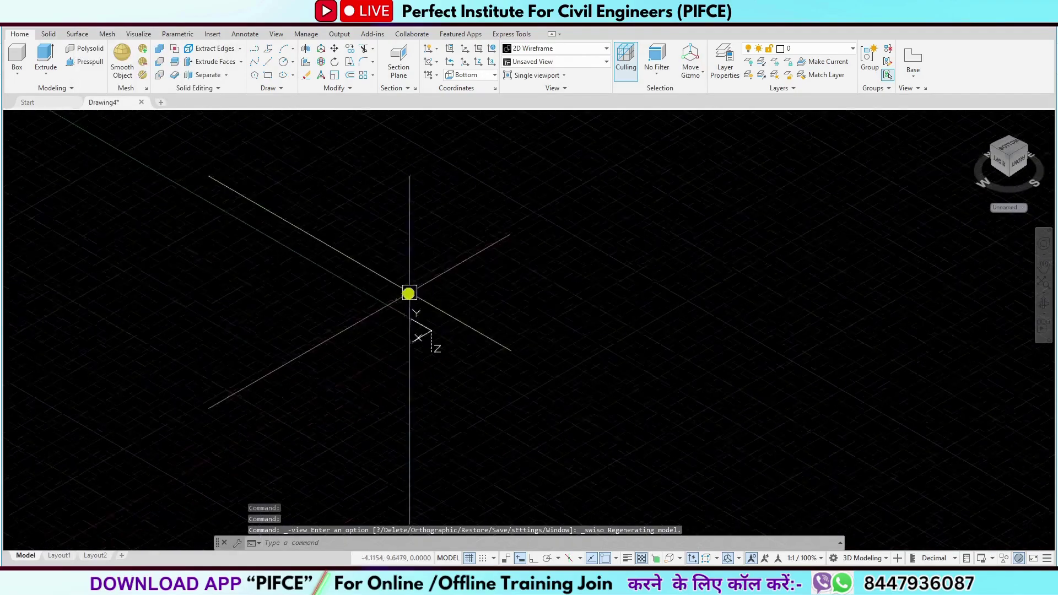
mouse_move(398, 292)
middle_mouse_down()
mouse_move(595, 267)
mouse_move(149, 114)
middle_mouse_up()
left_click(81, 28)
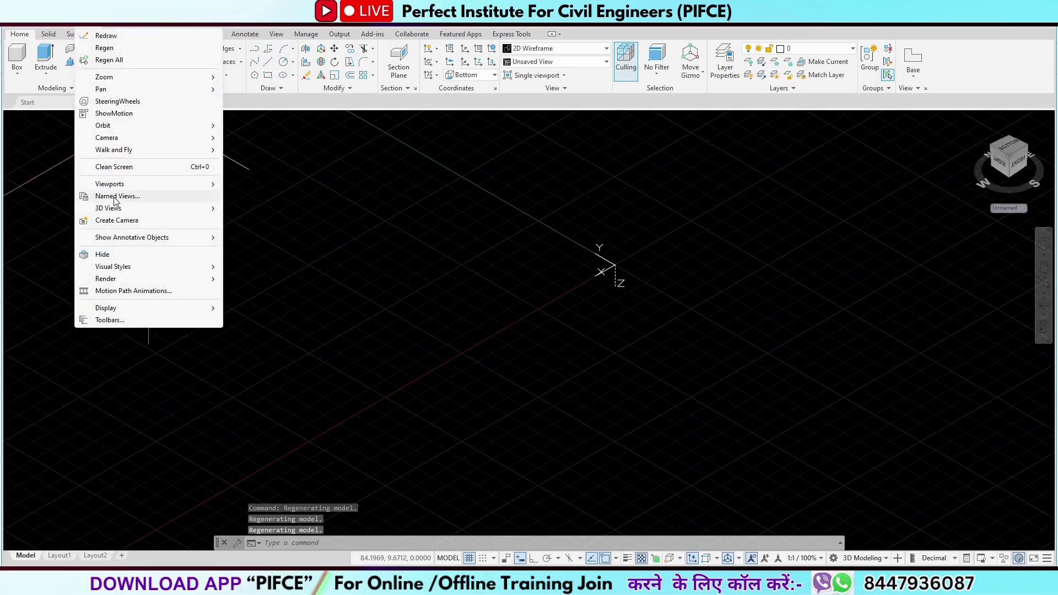
mouse_move(108, 208)
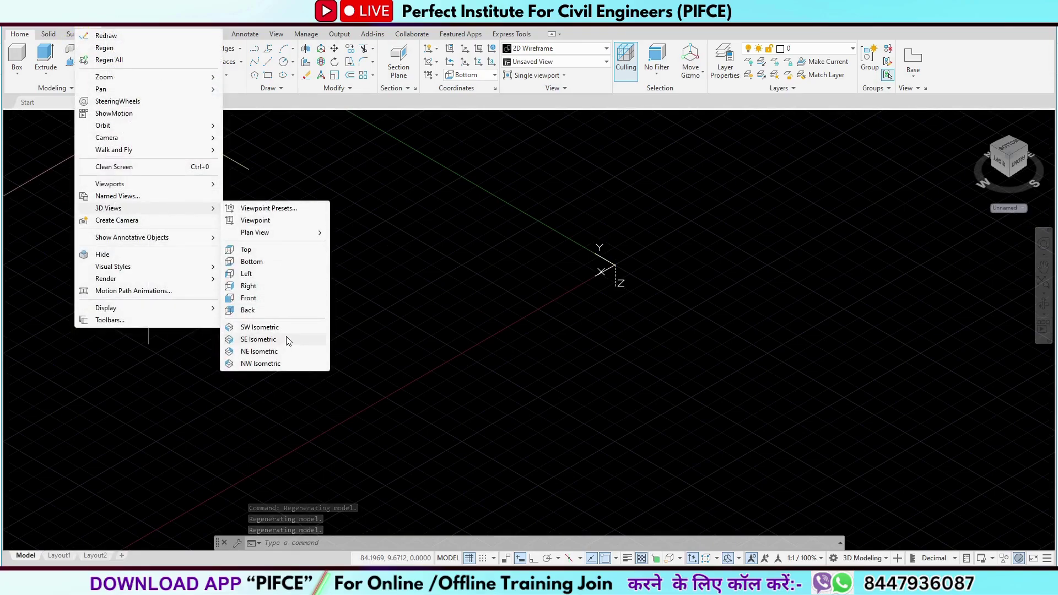
left_click(286, 340)
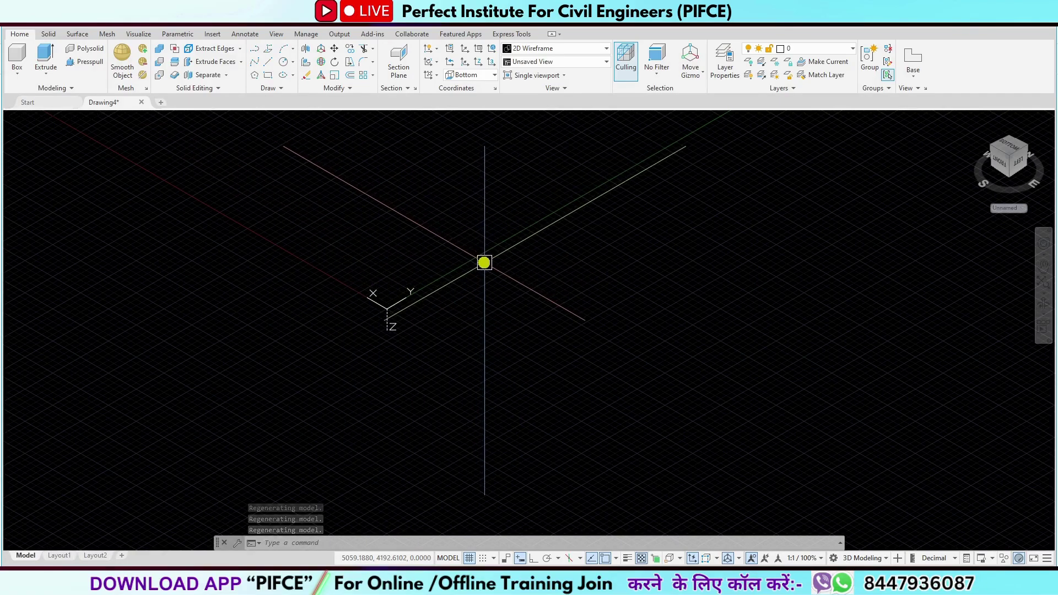
- Orbit the empty view past an underside angle into a custom near-left tilted view
mouse_move(484, 262)
middle_mouse_down("shift")
mouse_move(519, 239)
mouse_move(522, 253)
mouse_move(512, 229)
mouse_move(508, 283)
mouse_move(617, 269)
mouse_move(701, 229)
mouse_move(359, 357)
mouse_move(293, 184)
mouse_move(506, 196)
mouse_move(451, 353)
middle_mouse_up("shift")
mouse_move(368, 374)
middle_mouse_down("shift")
mouse_move(567, 229)
mouse_move(387, 203)
mouse_move(246, 322)
mouse_move(528, 397)
mouse_move(425, 160)
mouse_move(272, 409)
mouse_move(395, 182)
mouse_move(368, 474)
mouse_move(153, 220)
middle_mouse_up("shift")
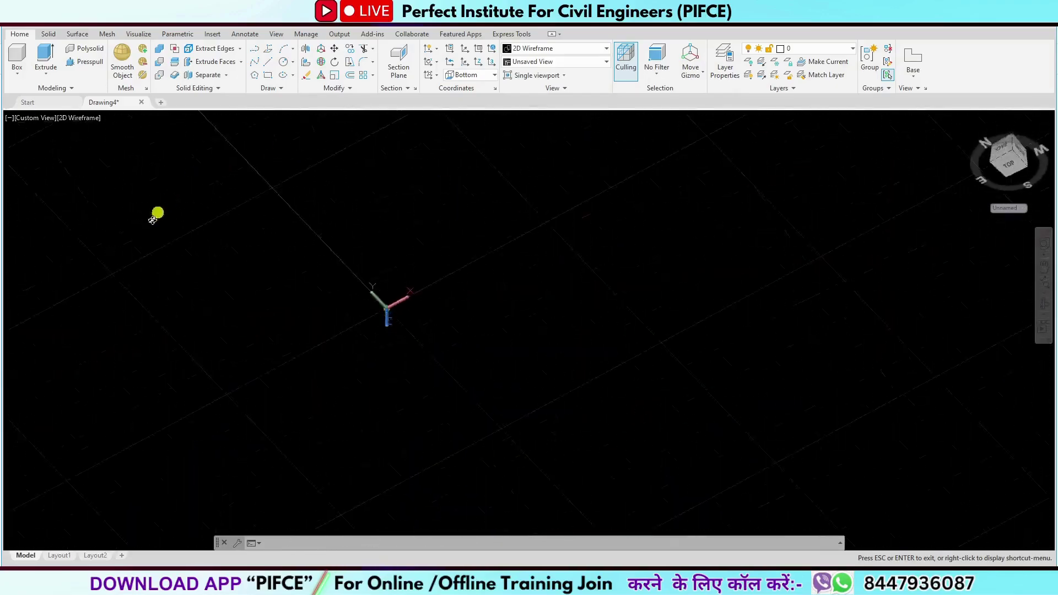
mouse_move(440, 206)
middle_mouse_down("shift")
mouse_move(386, 284)
mouse_move(406, 247)
mouse_move(349, 236)
mouse_move(468, 333)
mouse_move(331, 231)
mouse_move(325, 369)
mouse_move(259, 210)
mouse_move(217, 239)
mouse_move(477, 309)
mouse_move(380, 395)
mouse_move(265, 328)
mouse_move(359, 397)
mouse_move(396, 212)
mouse_move(231, 345)
mouse_move(420, 373)
mouse_move(231, 330)
mouse_move(455, 321)
mouse_move(408, 373)
mouse_move(366, 368)
mouse_move(324, 337)
mouse_move(475, 335)
mouse_move(508, 289)
mouse_move(789, 228)
middle_mouse_up("shift")
mouse_move(1011, 155)
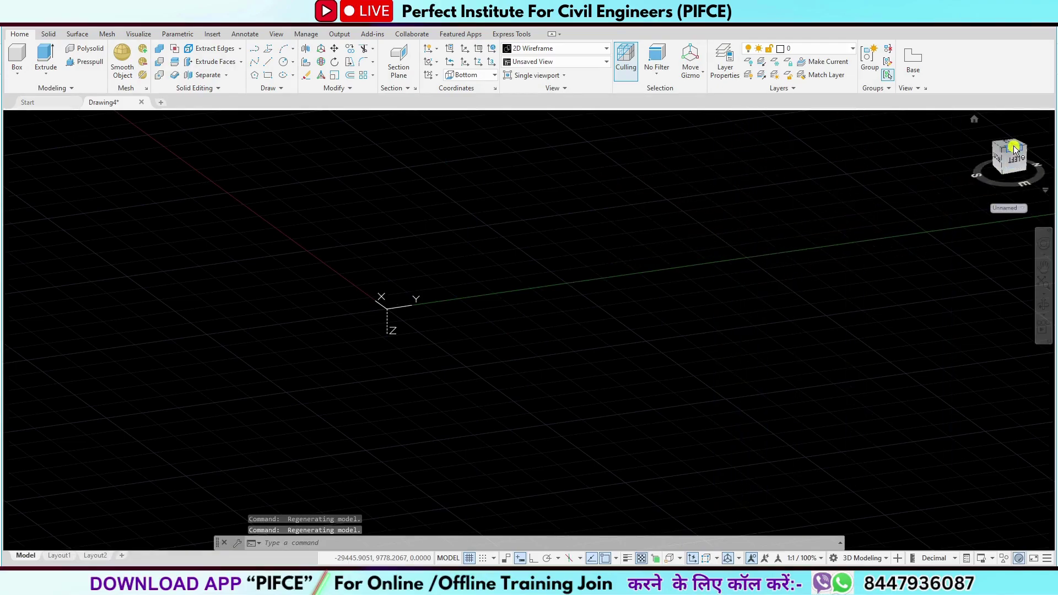
- Step through the ViewCube Left, Bottom, Back, Top and Front views
left_click(1016, 164)
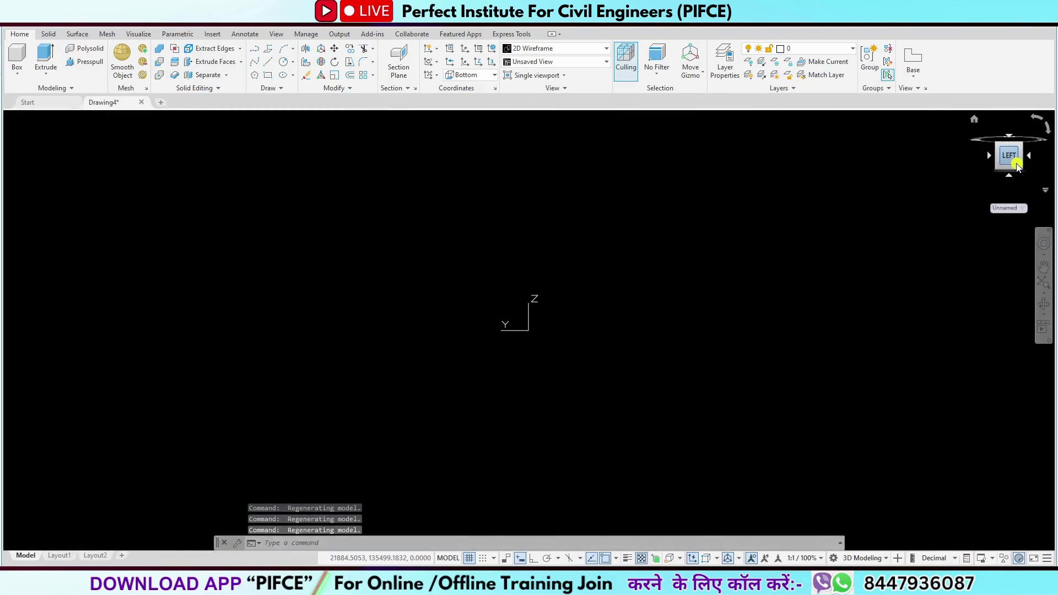
left_click(1011, 136)
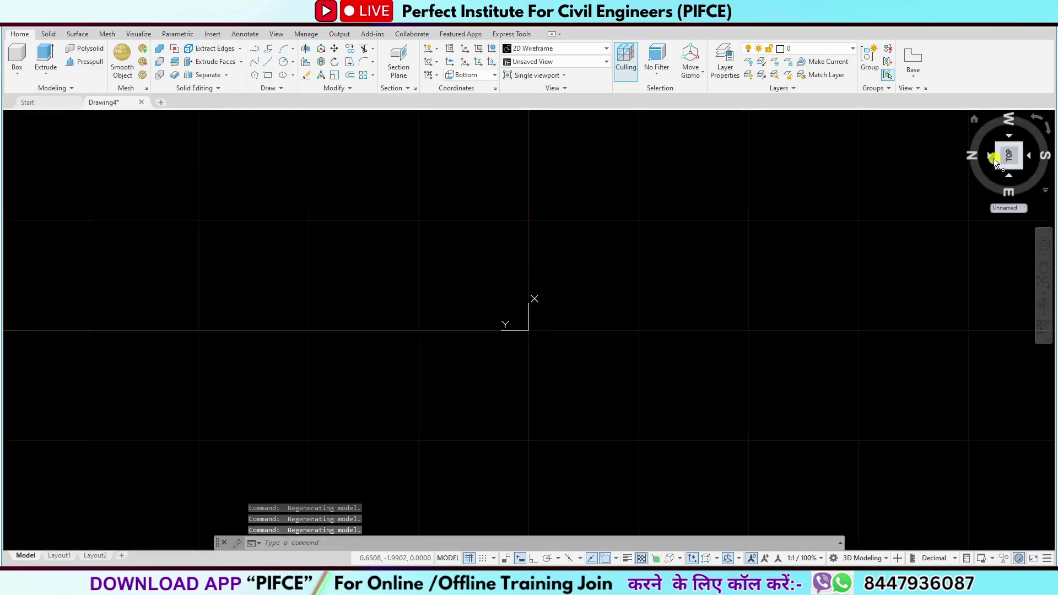
left_click(991, 157)
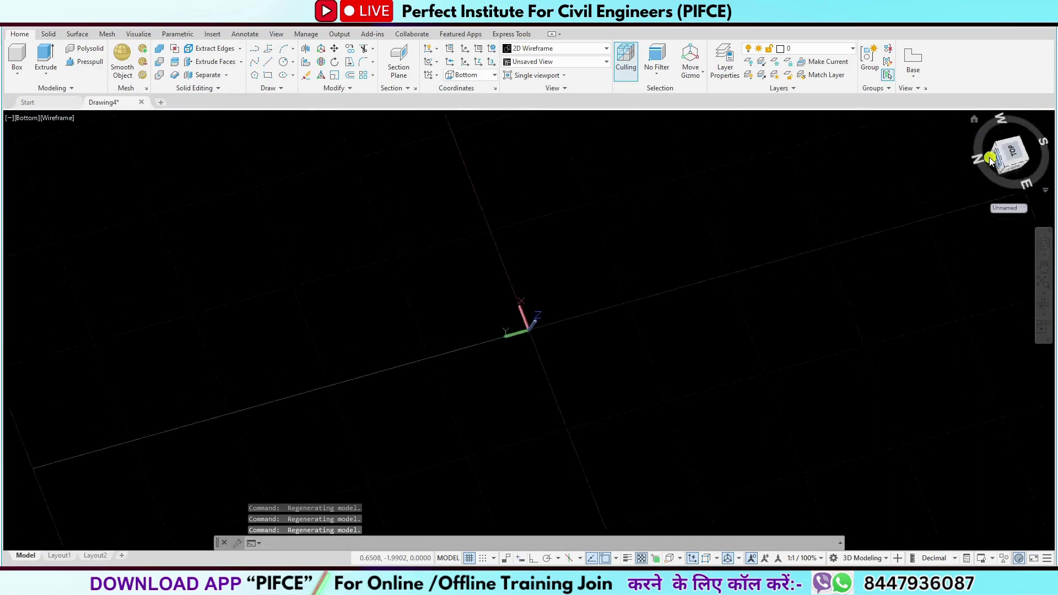
left_click(1008, 174)
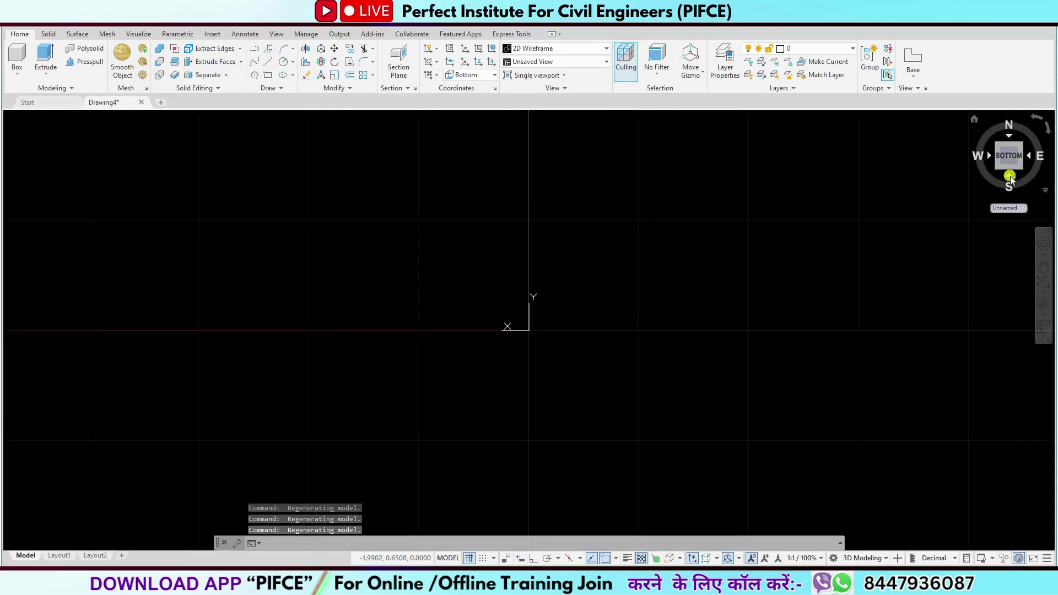
left_click(1010, 177)
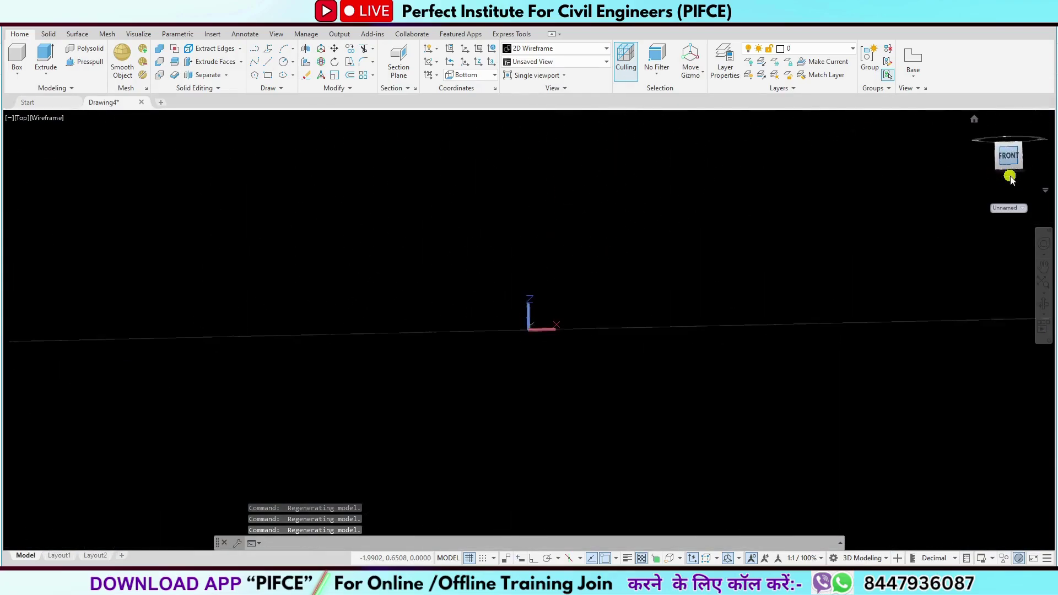
- Orbit to a tilted view, return to Top, pan and zoom out, then view from Right
mouse_move(1009, 164)
left_mouse_down()
mouse_move(563, 275)
mouse_move(701, 411)
mouse_move(544, 425)
mouse_move(451, 394)
mouse_move(583, 191)
mouse_move(897, 251)
left_mouse_up()
left_click(1012, 165)
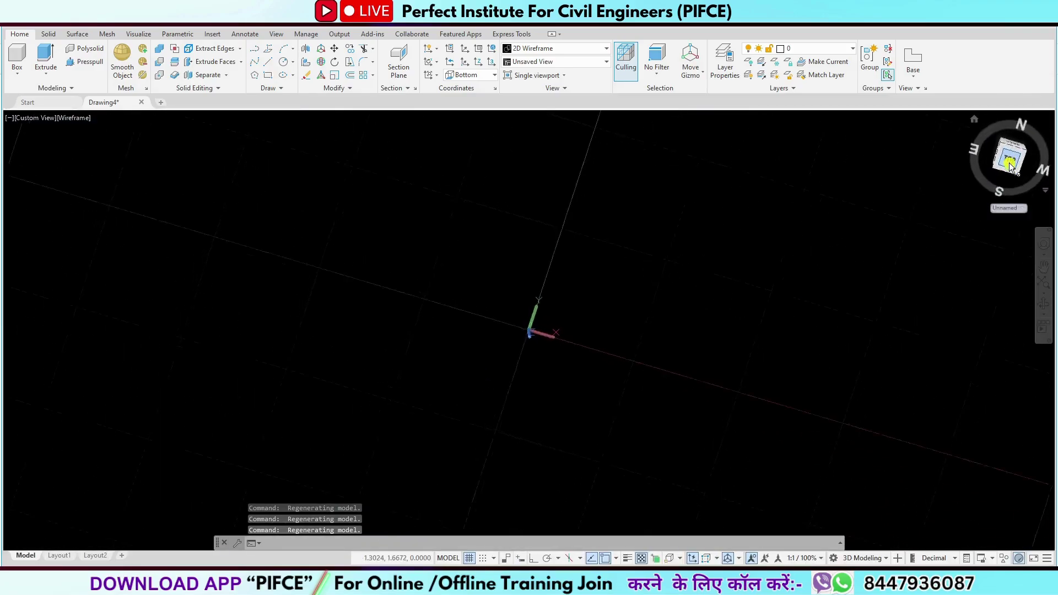
mouse_move(567, 289)
middle_mouse_down()
mouse_move(682, 271)
mouse_move(479, 337)
middle_mouse_up()
scroll(582, 388, "down", 1)
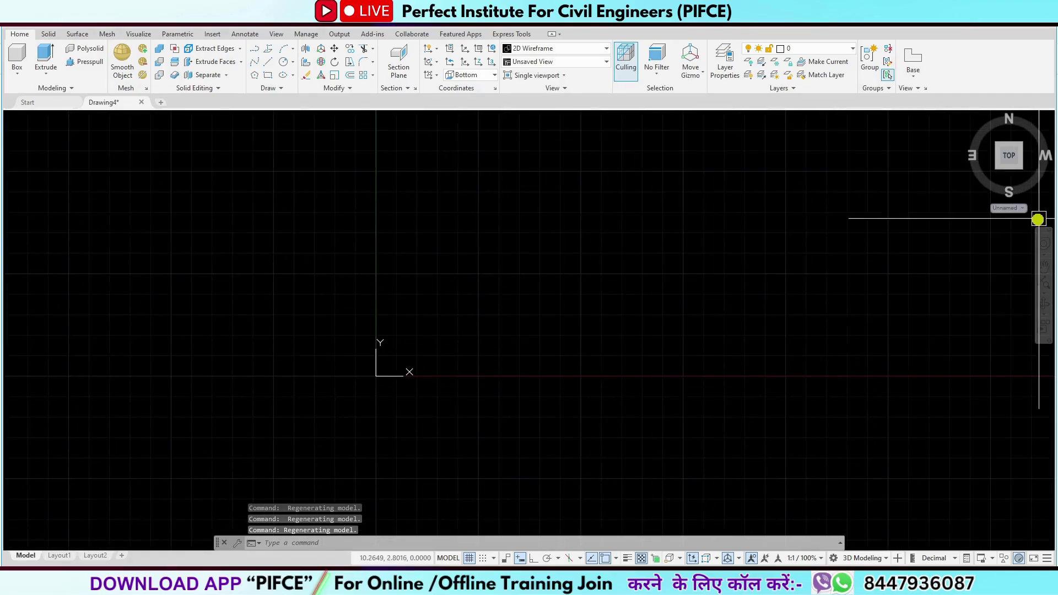
mouse_move(1008, 155)
left_click(1034, 160)
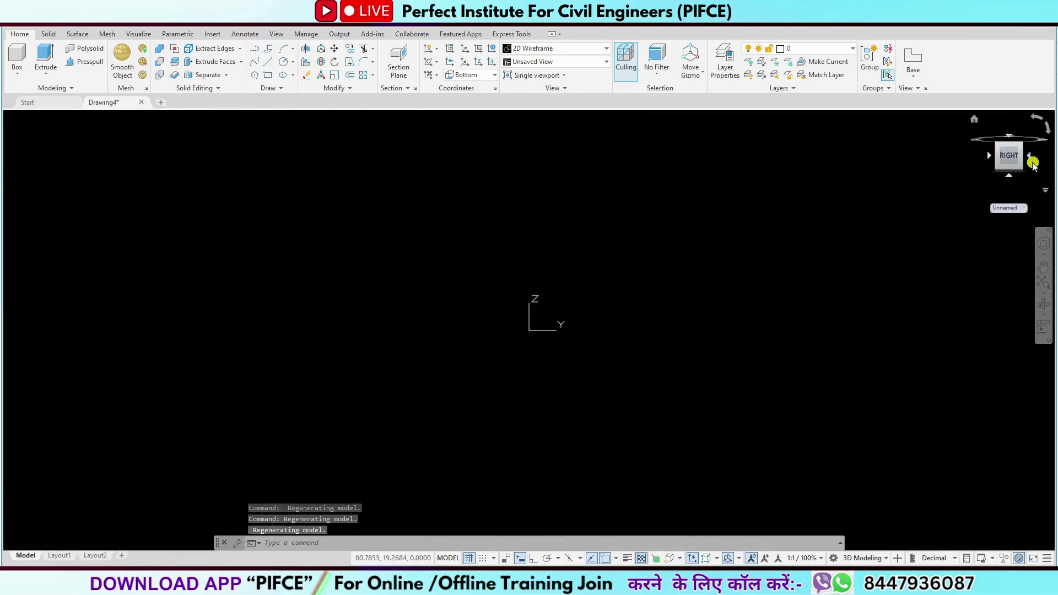
key("Escape")
key("Escape")
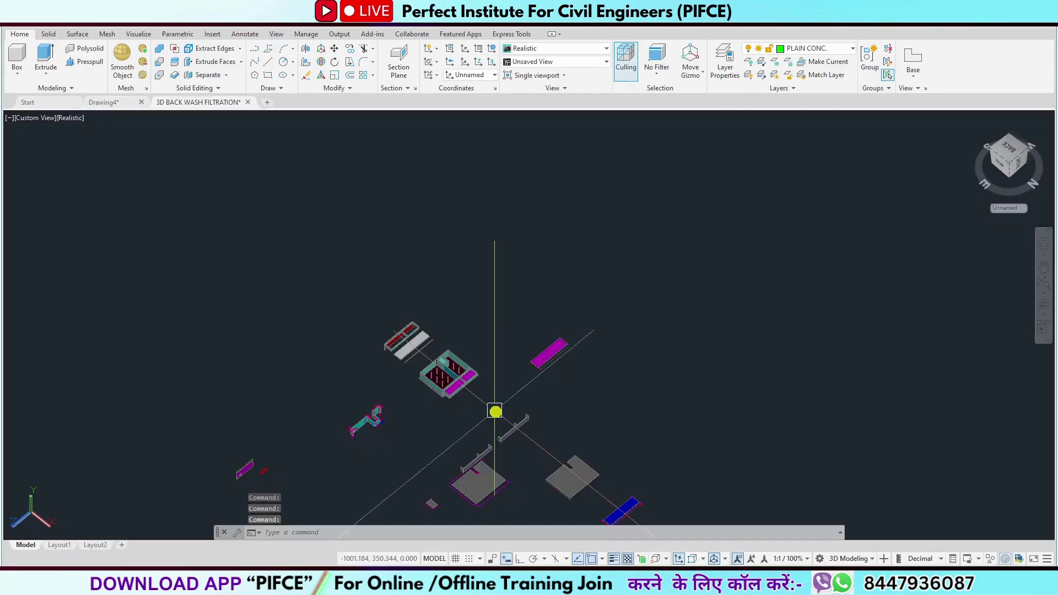
- Orbit the filter tank model toward a near top-down view, zooming in and out
mouse_move(495, 411)
middle_mouse_down("shift")
mouse_move(597, 356)
mouse_move(536, 420)
mouse_move(537, 361)
mouse_move(556, 337)
mouse_move(638, 314)
middle_mouse_up("shift")
scroll(557, 276, "up", 3)
scroll(566, 259, "up", 5)
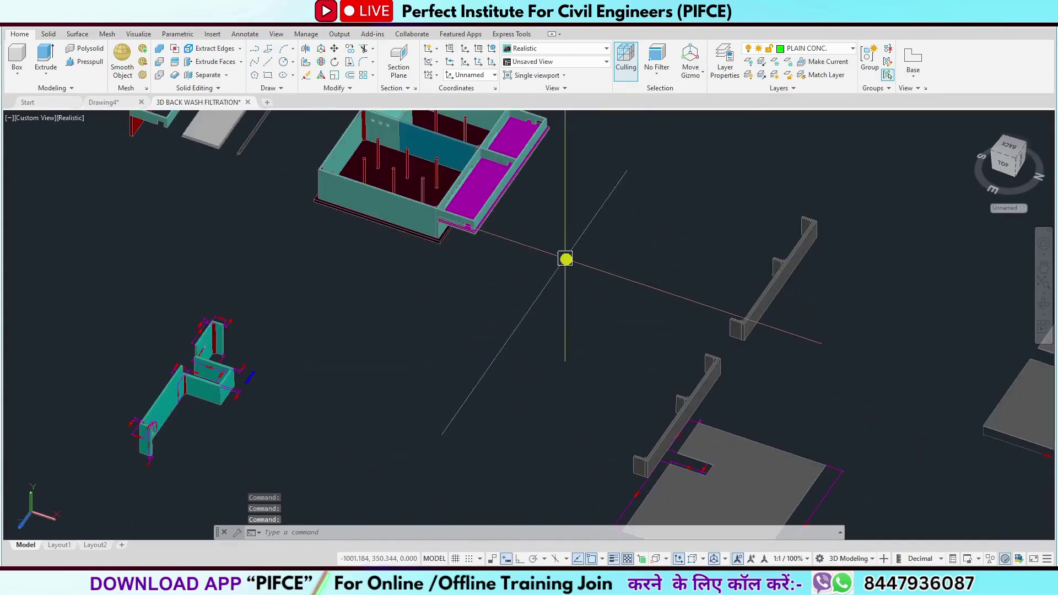
scroll(574, 430, "down", 5)
scroll(566, 448, "up", 1)
scroll(566, 444, "up", 3)
scroll(572, 453, "down", 3)
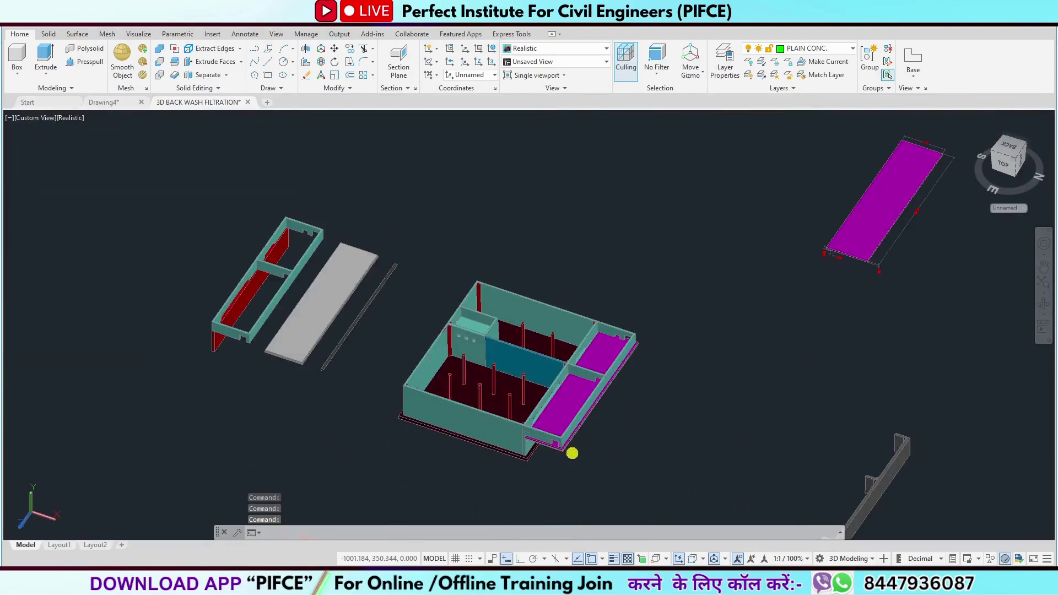
mouse_move(572, 453)
middle_mouse_down("shift")
mouse_move(629, 347)
mouse_move(716, 347)
mouse_move(597, 456)
mouse_move(523, 449)
mouse_move(713, 361)
mouse_move(654, 300)
mouse_move(546, 244)
mouse_move(771, 282)
mouse_move(560, 465)
mouse_move(574, 506)
mouse_move(614, 481)
mouse_move(615, 461)
mouse_move(601, 452)
middle_mouse_up("shift")
- Switch the model to SW Isometric view and zoom in
left_click(97, 26)
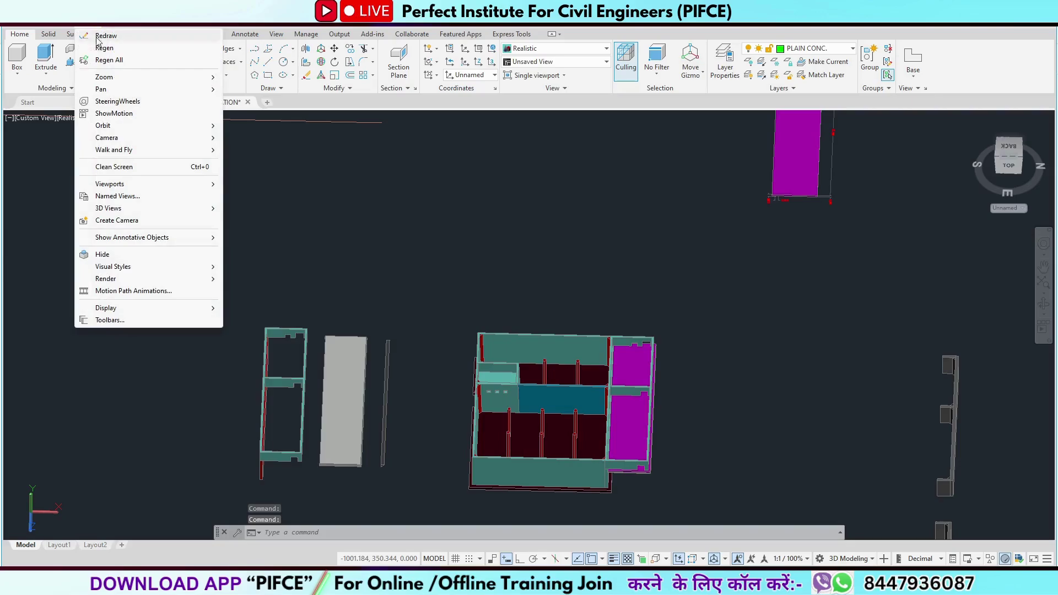
mouse_move(108, 208)
left_click(274, 325)
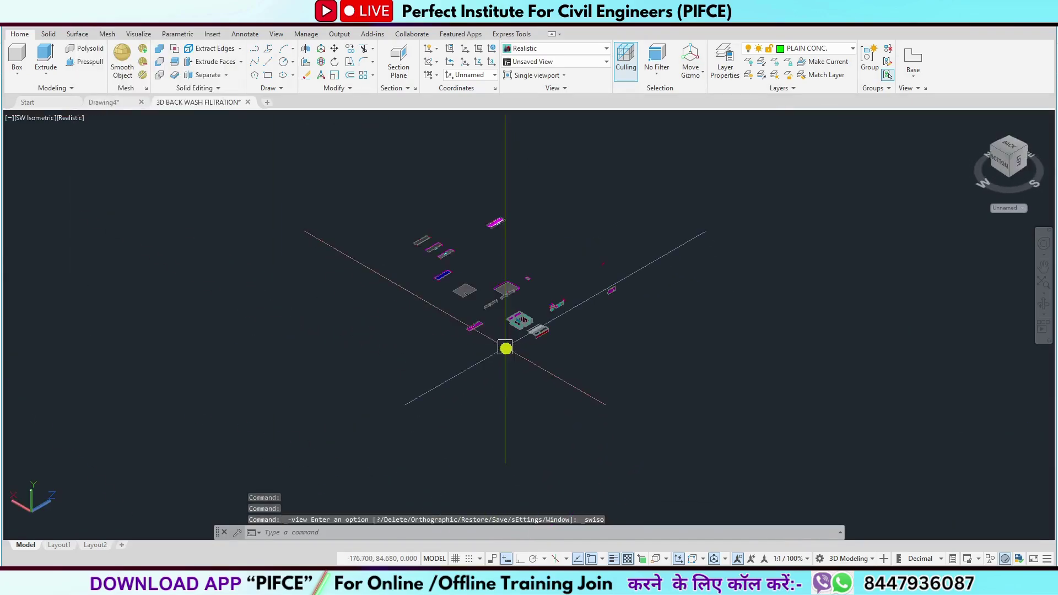
scroll(529, 346, "up", 6)
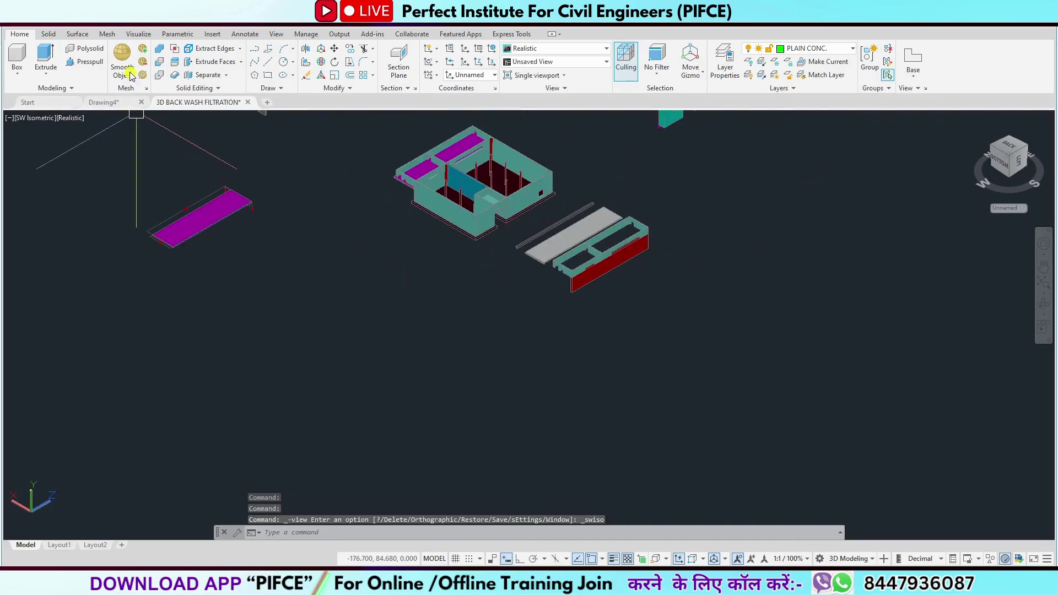
- Switch to SE Isometric, then zoom and pan to frame the whole model
left_click(86, 28)
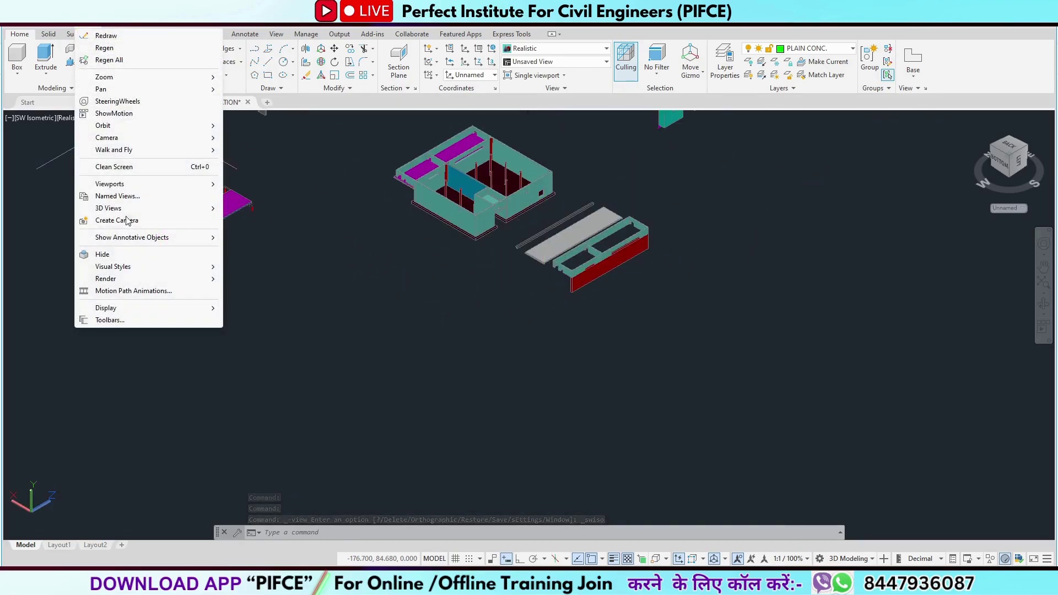
mouse_move(108, 209)
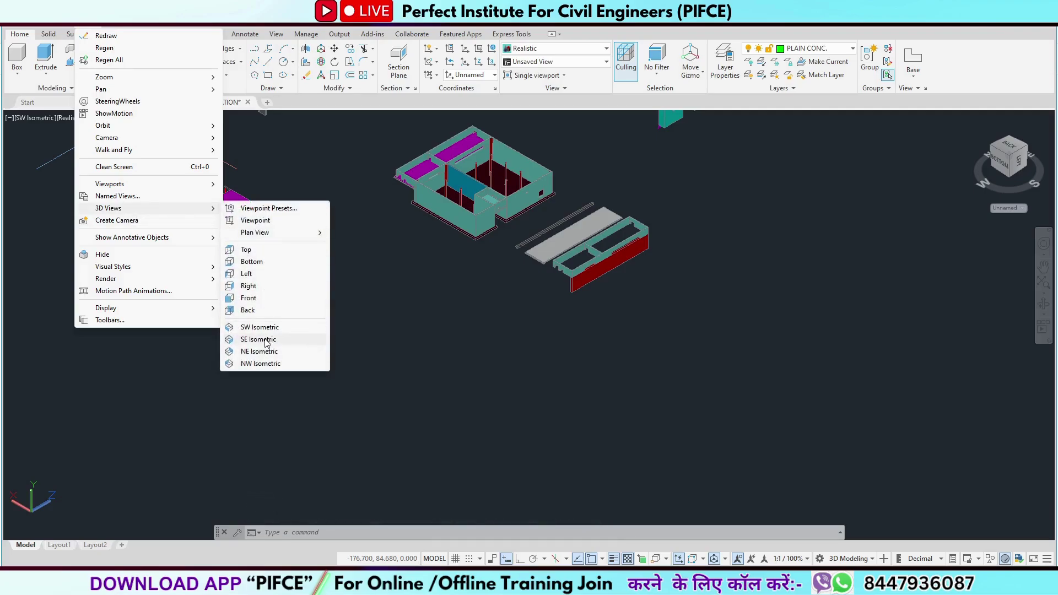
left_click(267, 339)
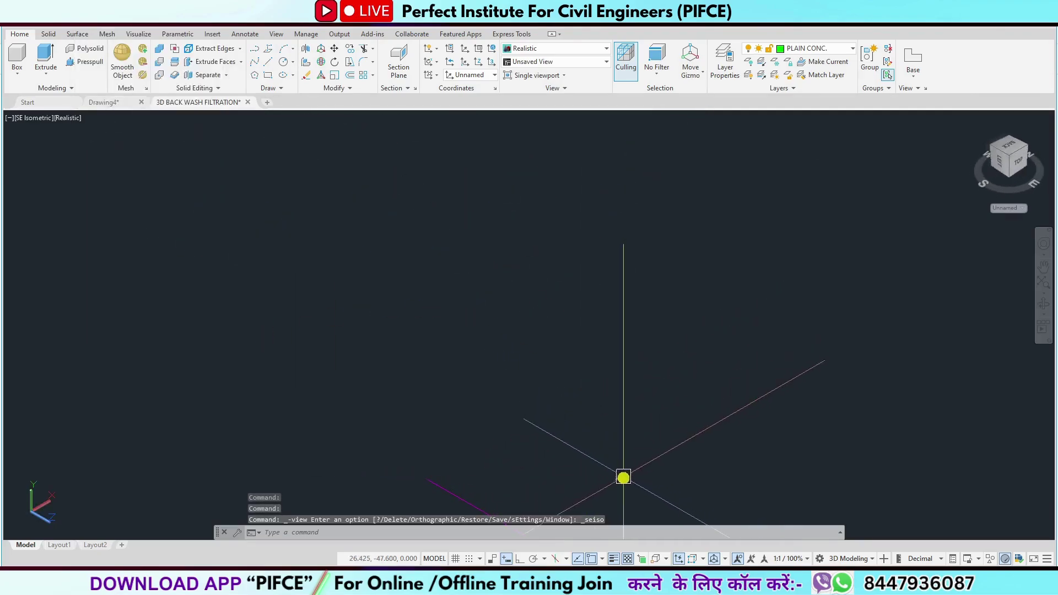
scroll(597, 417, "up", 3)
scroll(536, 288, "up", 2)
scroll(588, 238, "up", 3)
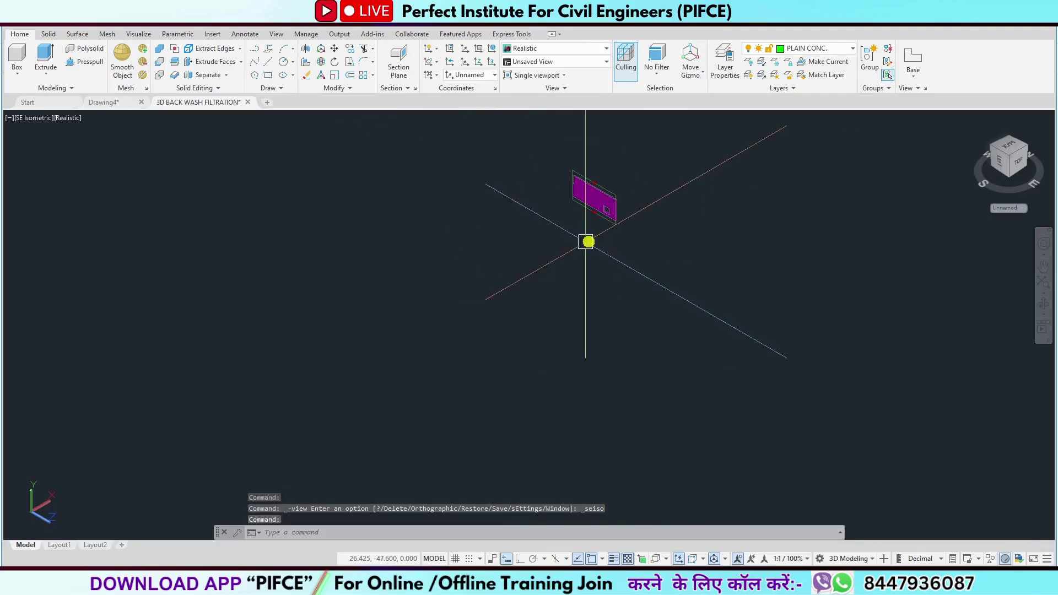
middle_click_drag(588, 238, 563, 447)
scroll(508, 320, "down", 4)
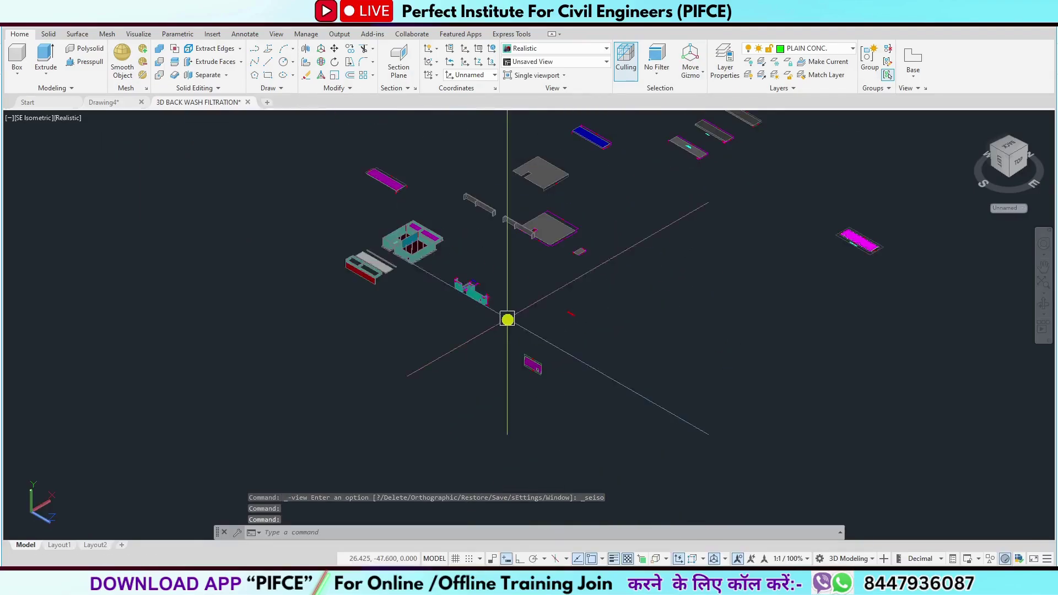
- Switch to NE Isometric, zoom out, and pan the tiny model left and down
left_click(82, 21)
mouse_move(108, 209)
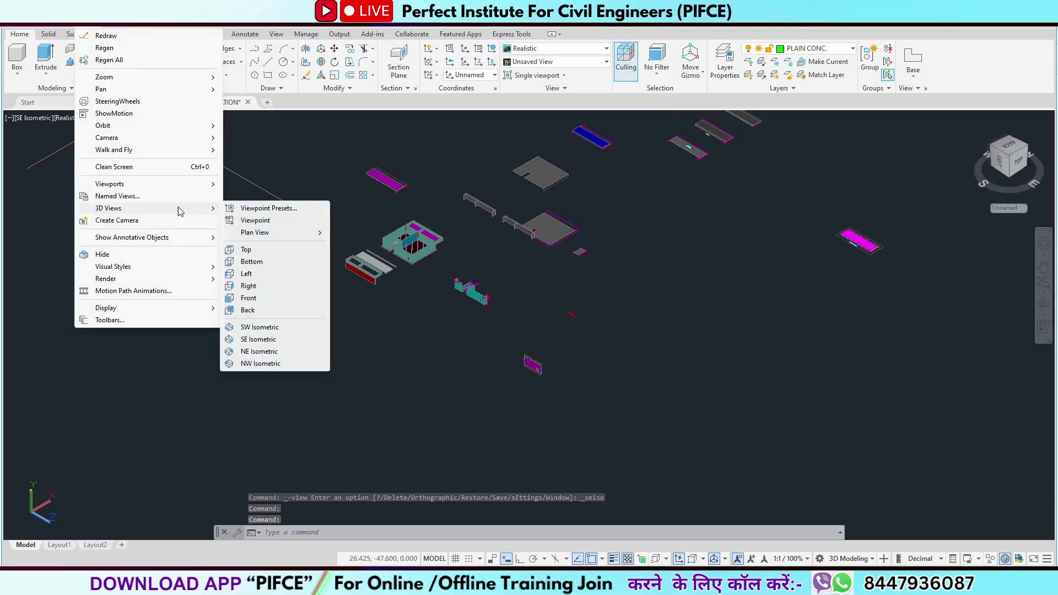
left_click(268, 355)
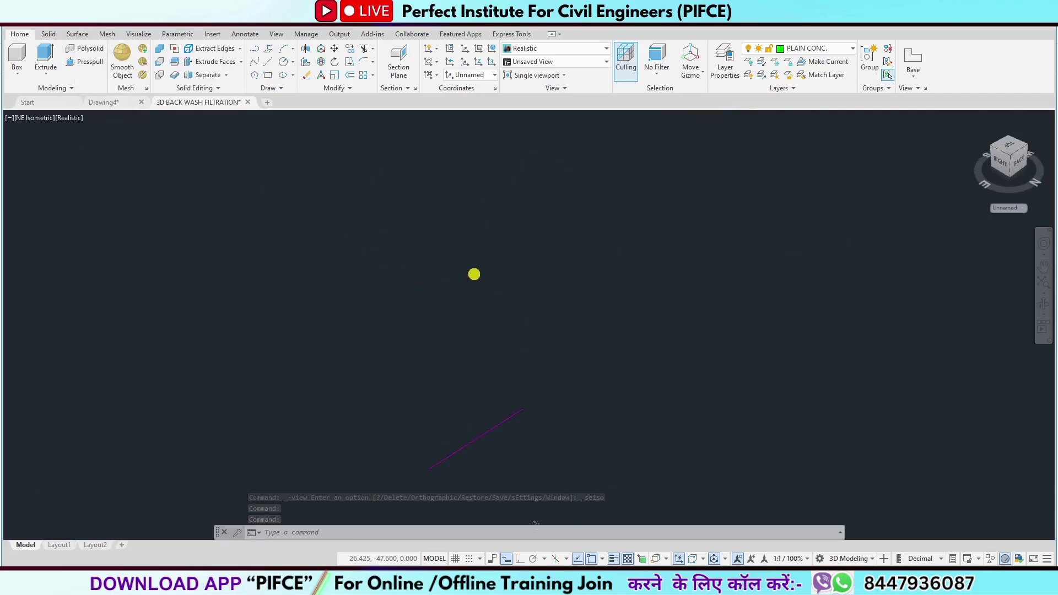
scroll(497, 403, "down", 5)
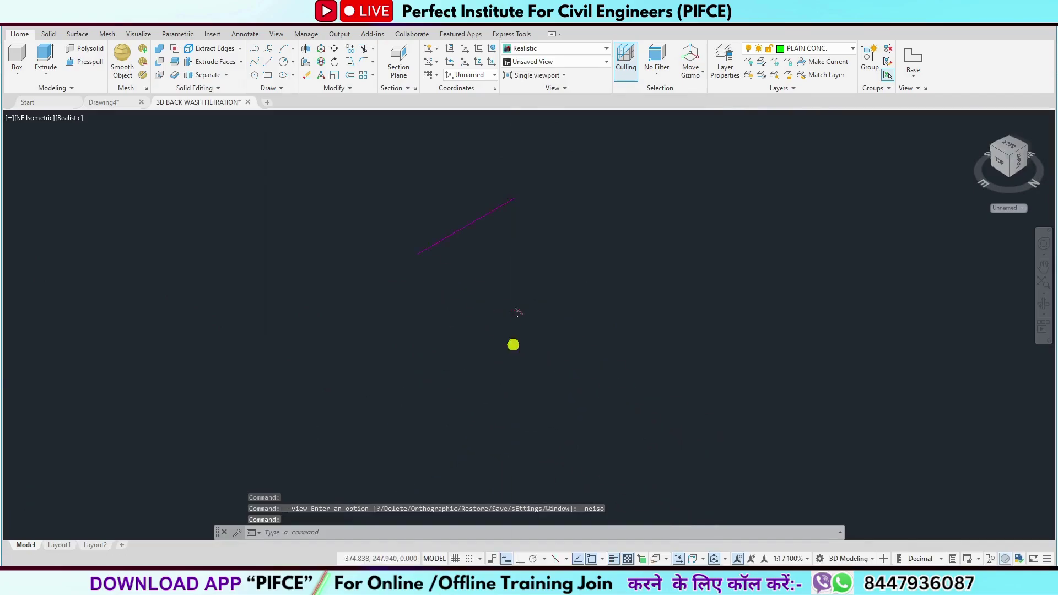
mouse_move(573, 320)
middle_mouse_down()
mouse_move(333, 362)
mouse_move(242, 442)
middle_mouse_up()
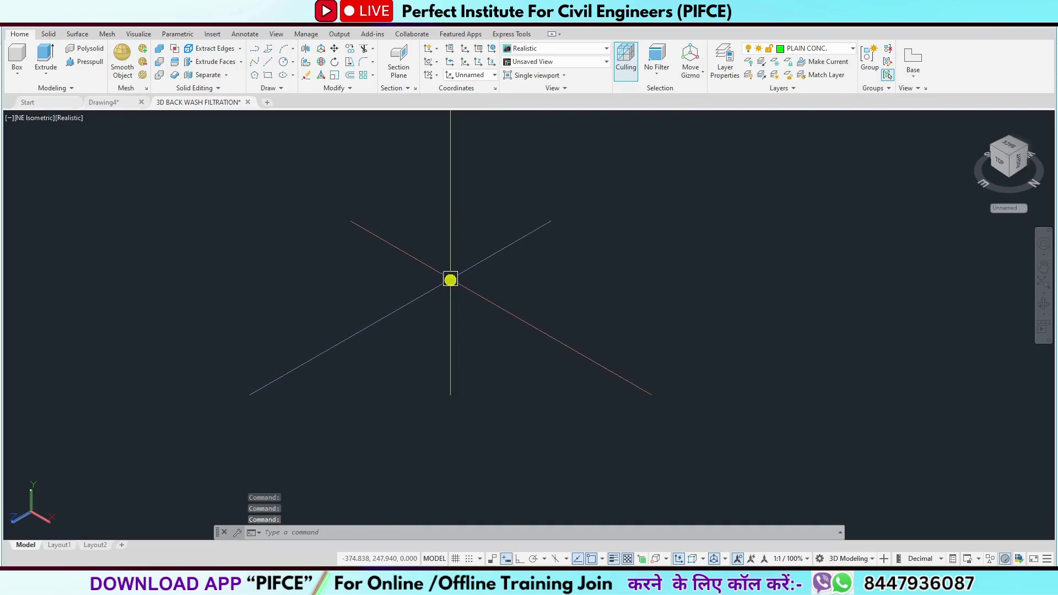
- Select all objects, cancel, undo the last zoom with U, then select everything again
key("ctrl+a")
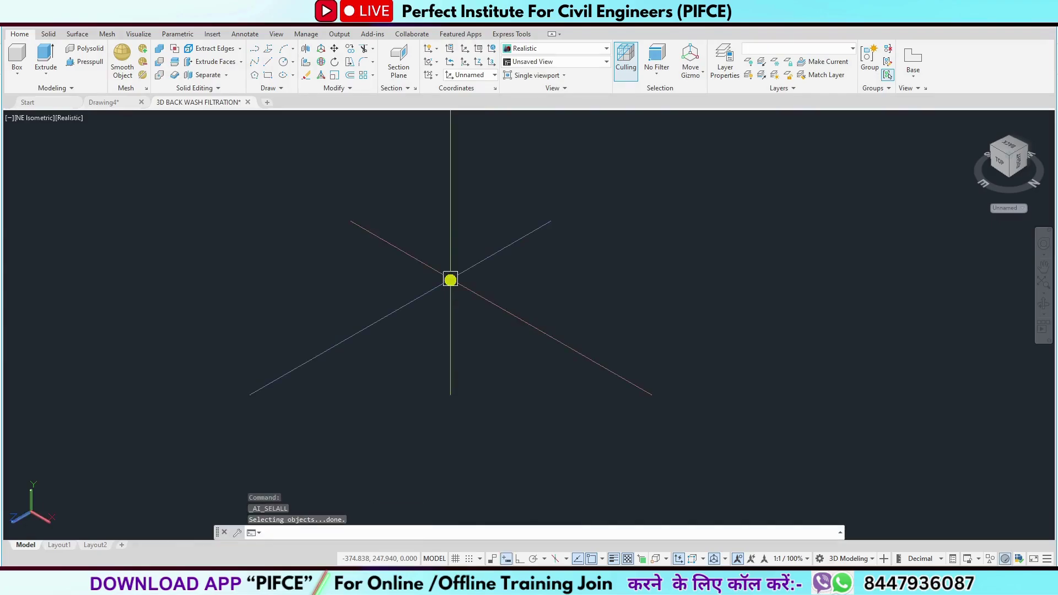
key("Escape")
key("Escape")
key("Escape")
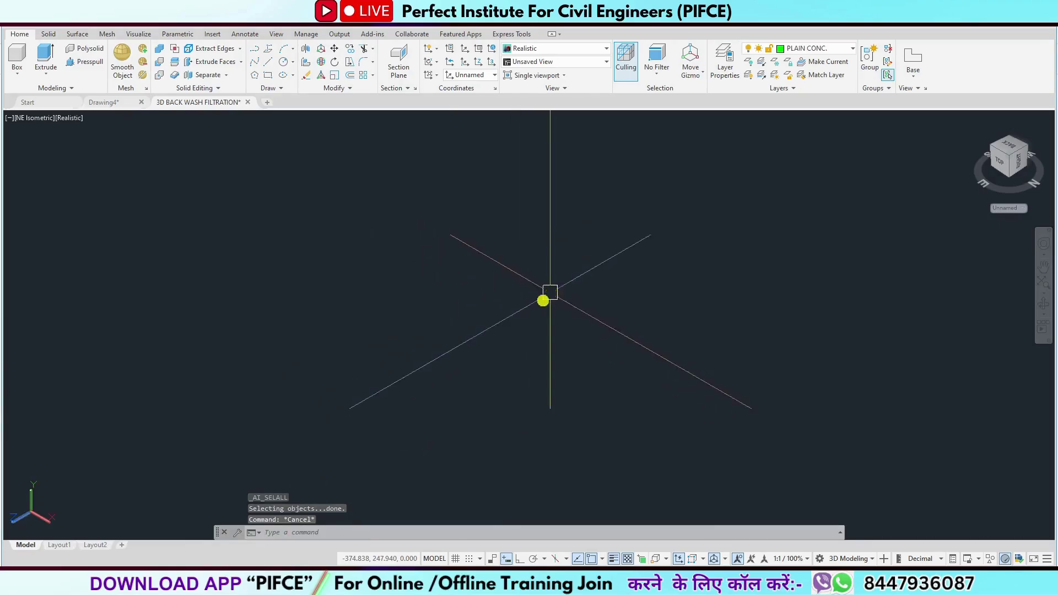
key("Escape")
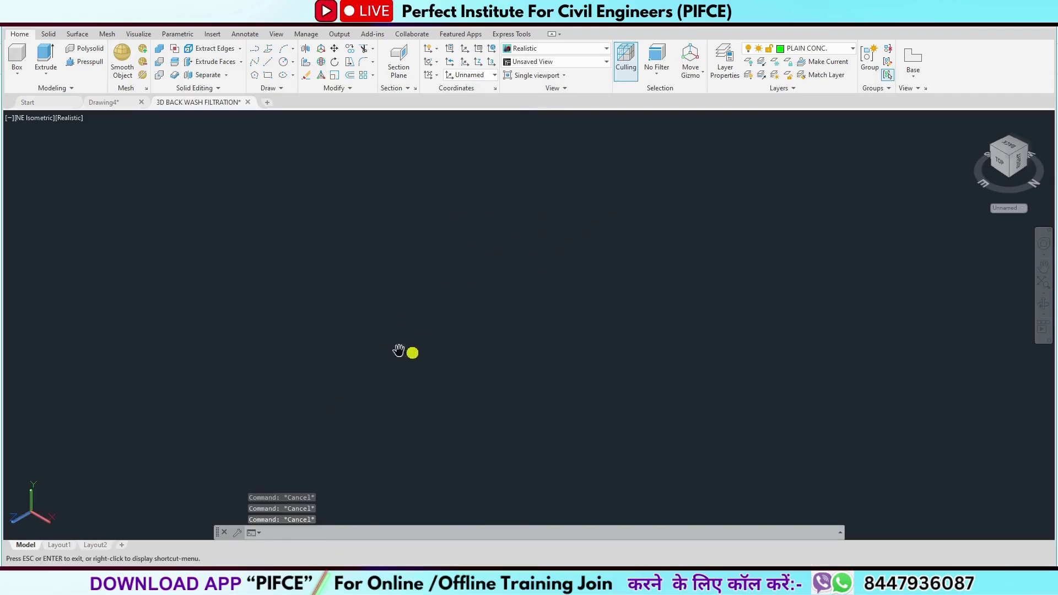
type("u")
key("Return")
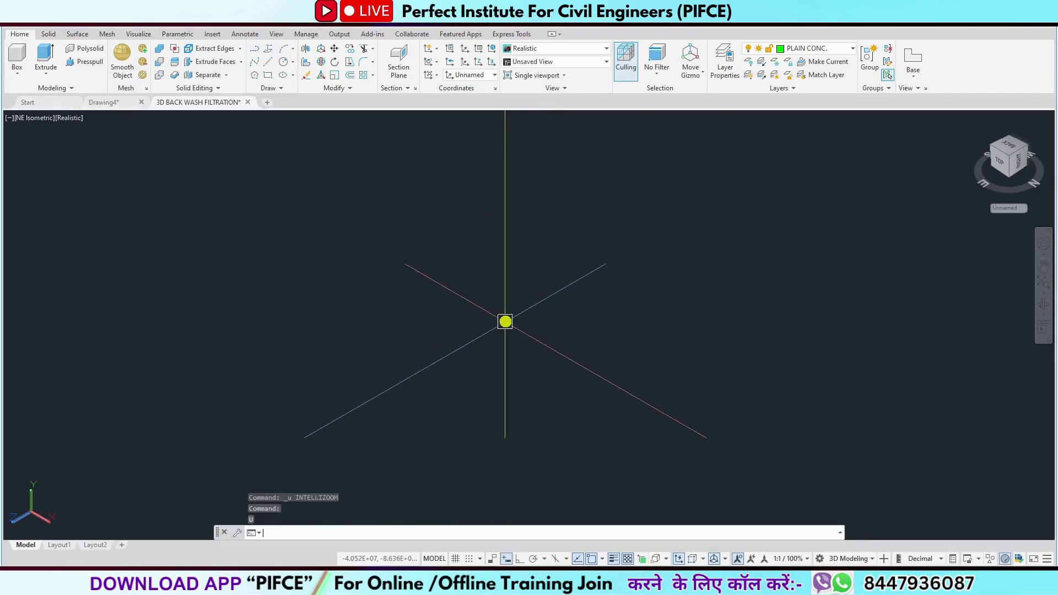
key("ctrl+a")
middle_click_drag(537, 339, 432, 343)
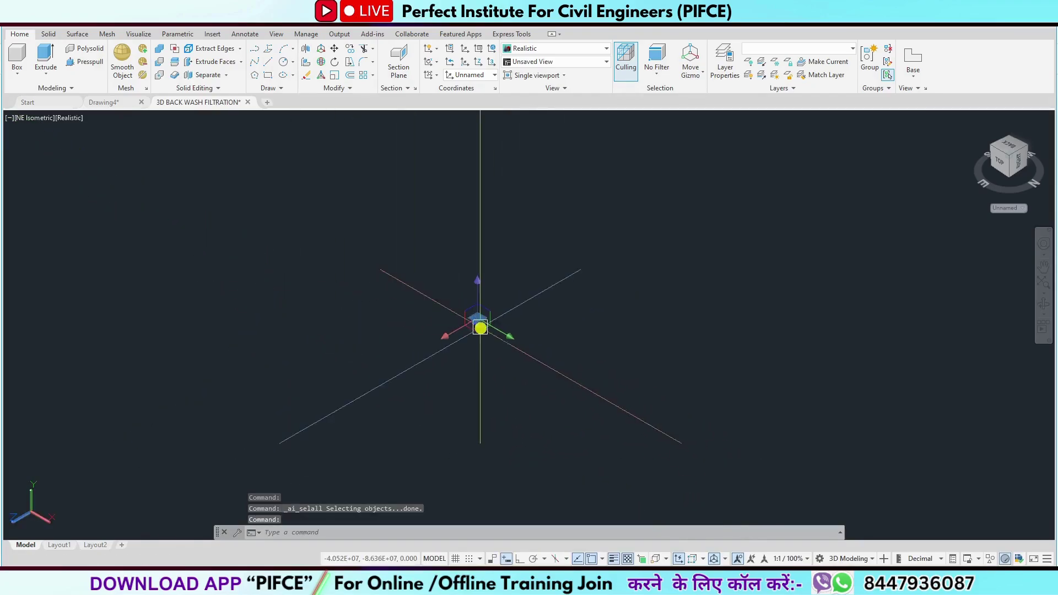
- Zoom in and out on the NE Isometric model, clear the selection, and pan across it
scroll(468, 361, "up", 5)
scroll(466, 378, "down", 5)
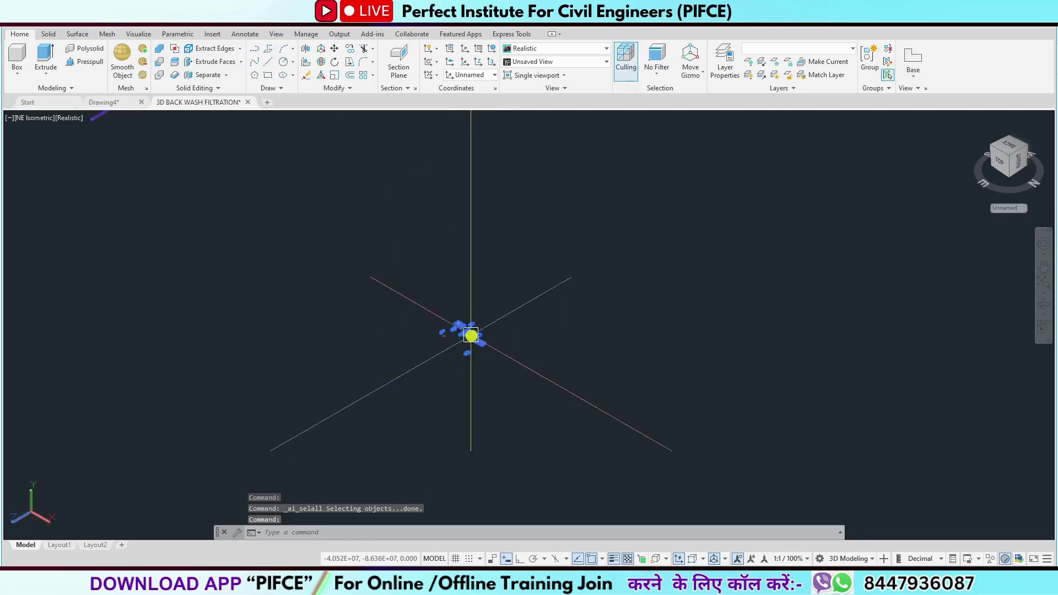
scroll(476, 345, "up", 3)
key("Escape")
scroll(642, 331, "down", 3)
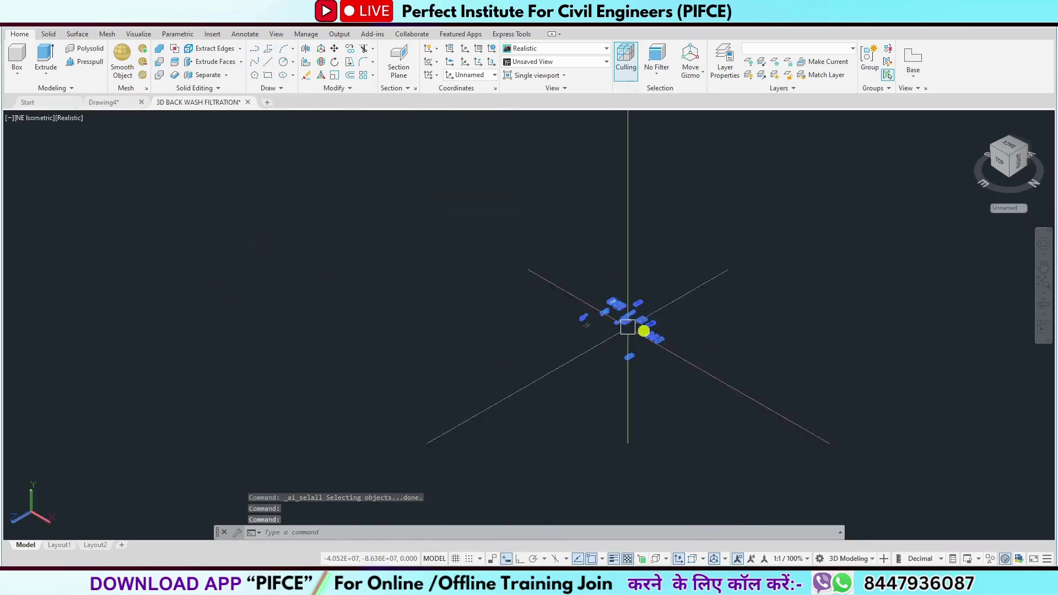
scroll(583, 343, "down", 2)
scroll(552, 335, "up", 2)
scroll(563, 329, "up", 2)
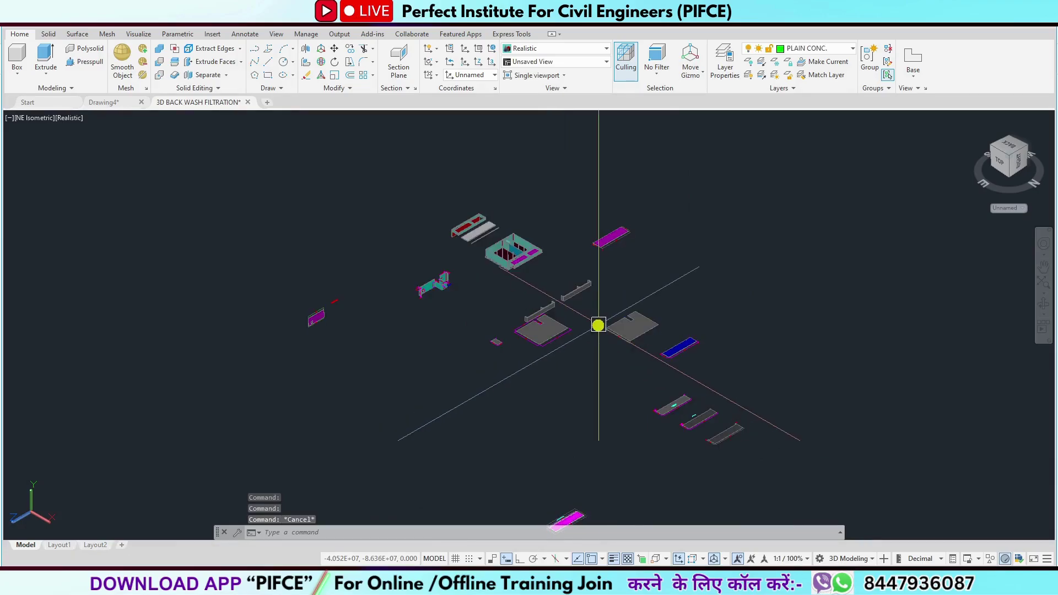
scroll(567, 326, "up", 1)
scroll(568, 324, "down", 5)
middle_click_drag(567, 324, 545, 345)
key("Escape")
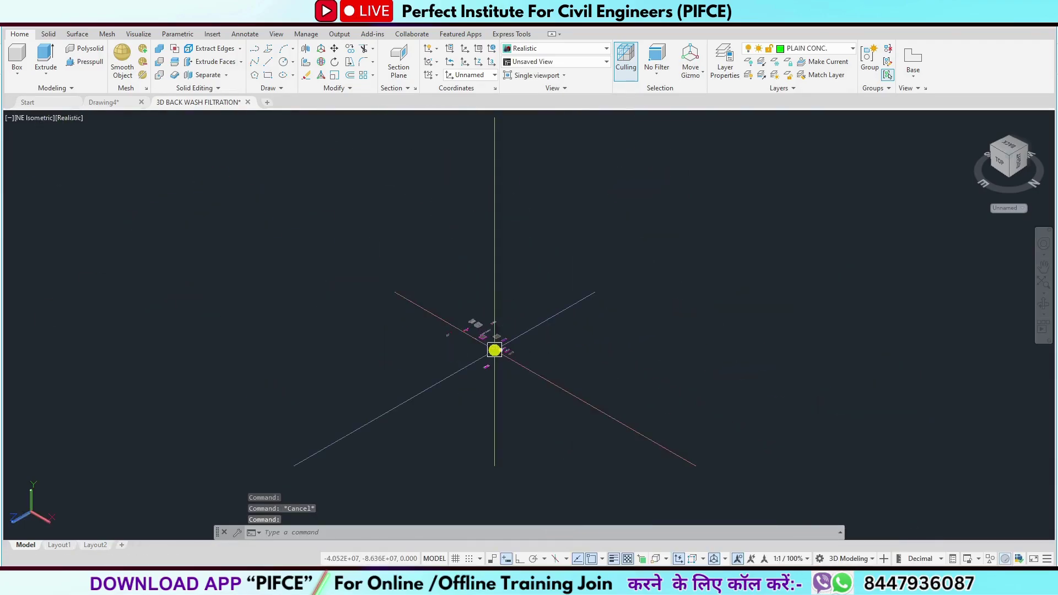
- Zoom and pan until the tank, slabs, walls and channel pieces are all visible
scroll(494, 351, "up", 3)
scroll(494, 351, "up", 2)
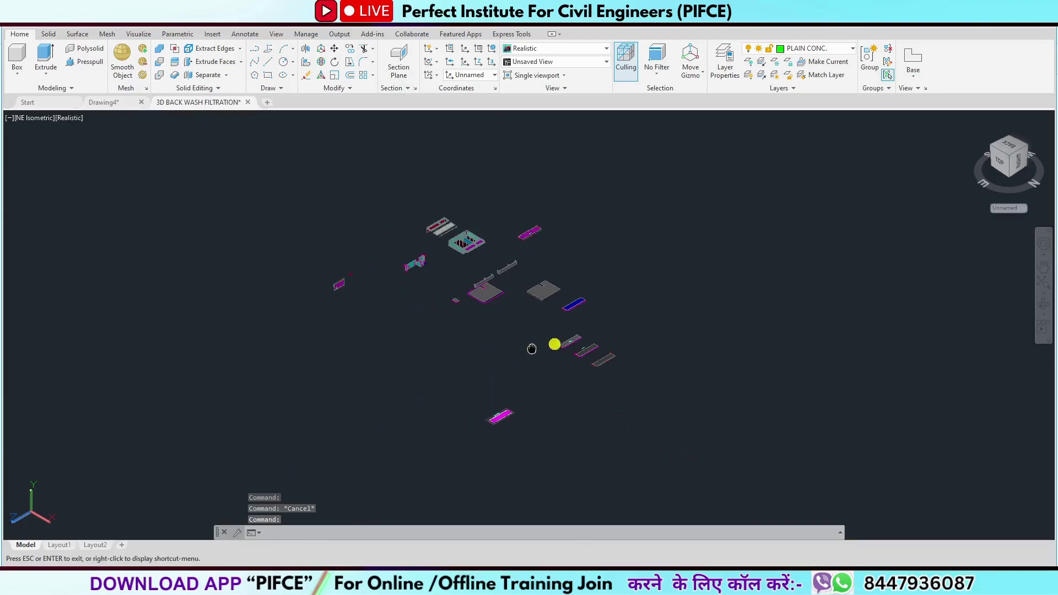
middle_click_drag(494, 350, 583, 340)
scroll(545, 394, "down", 2)
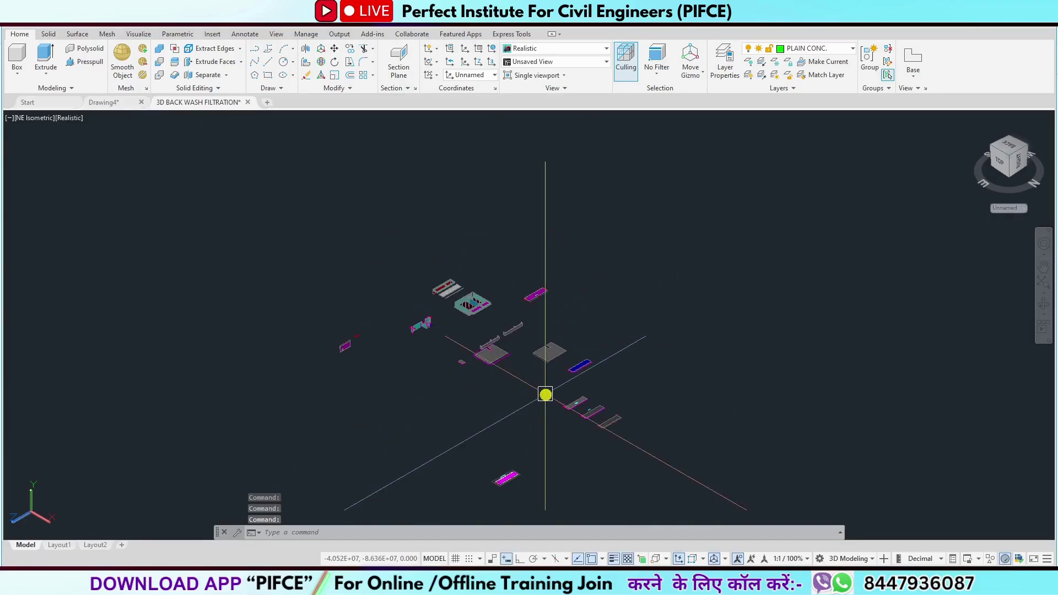
scroll(545, 395, "down", 2)
scroll(599, 313, "up", 2)
middle_click_drag(637, 290, 607, 360)
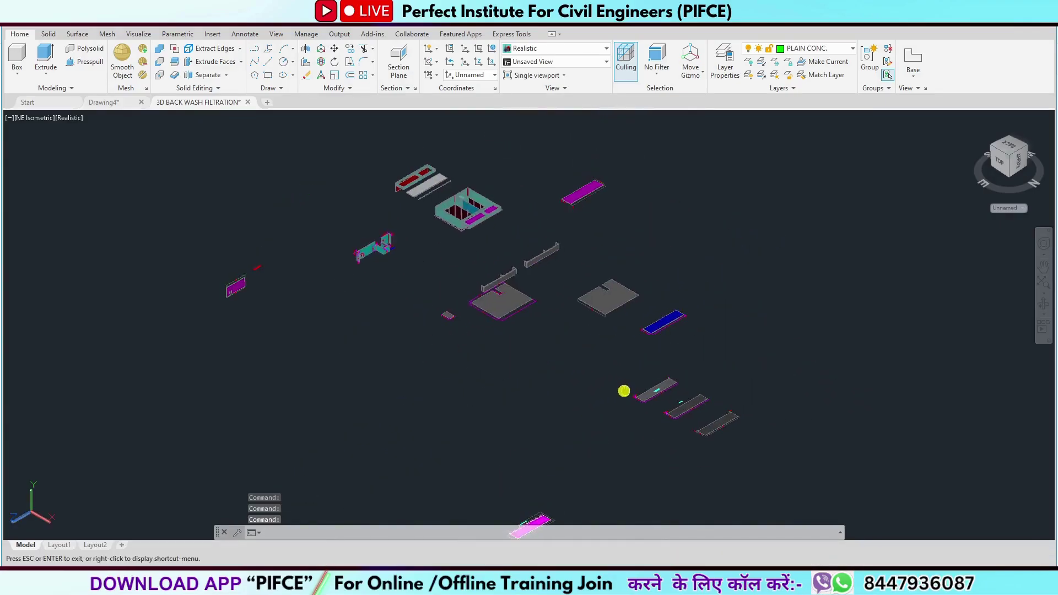